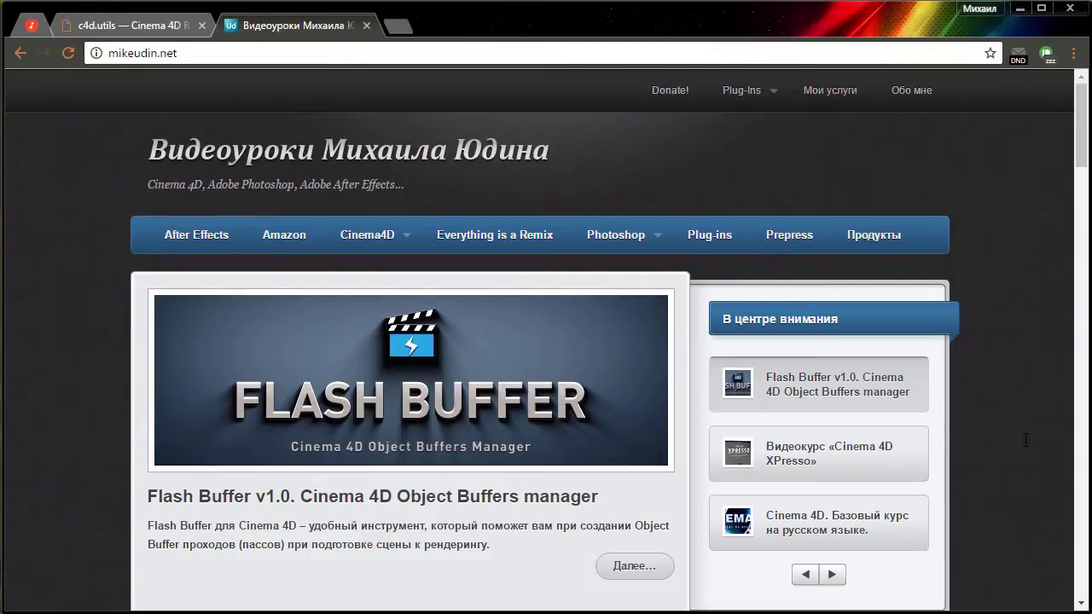
# Step: Switch from Chrome to the Cinema 4D scene Offset Spline_0004.c4d
pyautogui.hotkey('alt', 'Tab')
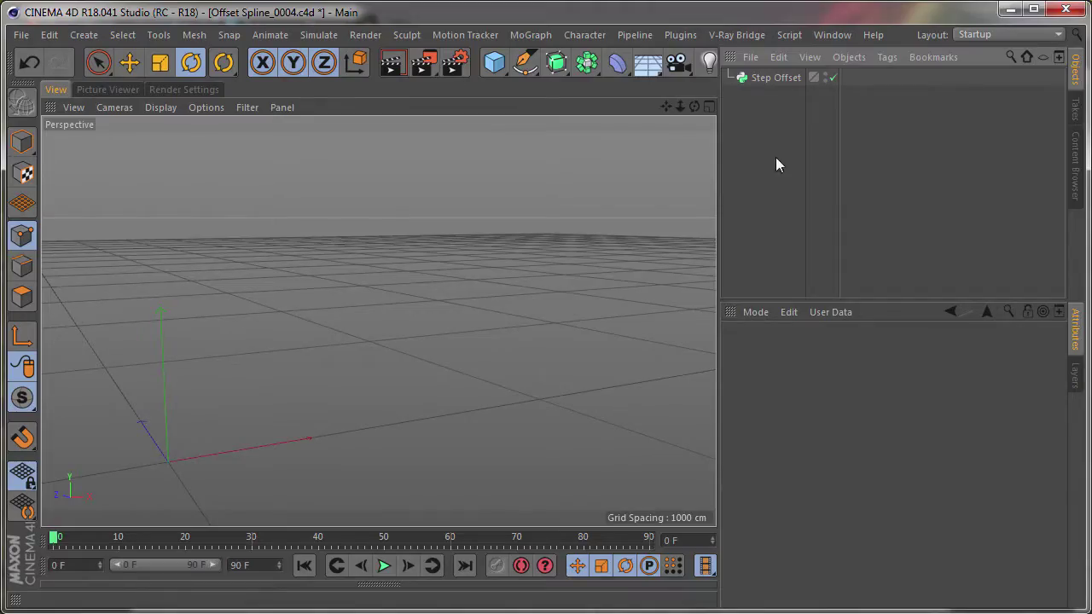
# Step: Add a Rectangle spline to the scene beside Step Offset
pyautogui.click(786, 78)
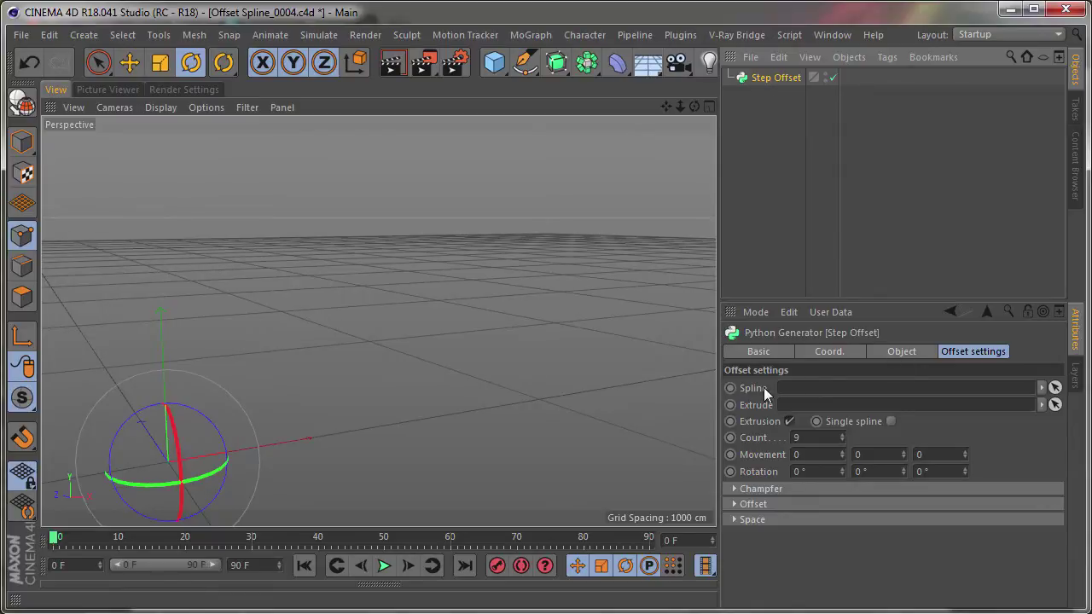
pyautogui.click(524, 61)
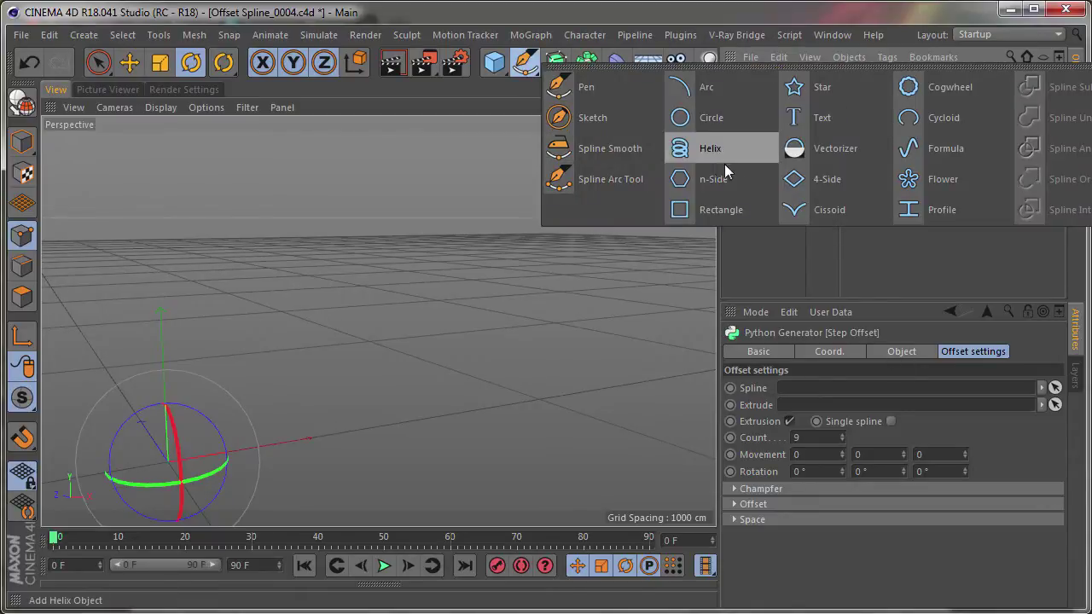
pyautogui.click(762, 214)
pyautogui.keyDown('alt'); pyautogui.moveTo(478, 263); pyautogui.dragTo(448, 313); pyautogui.keyUp('alt')
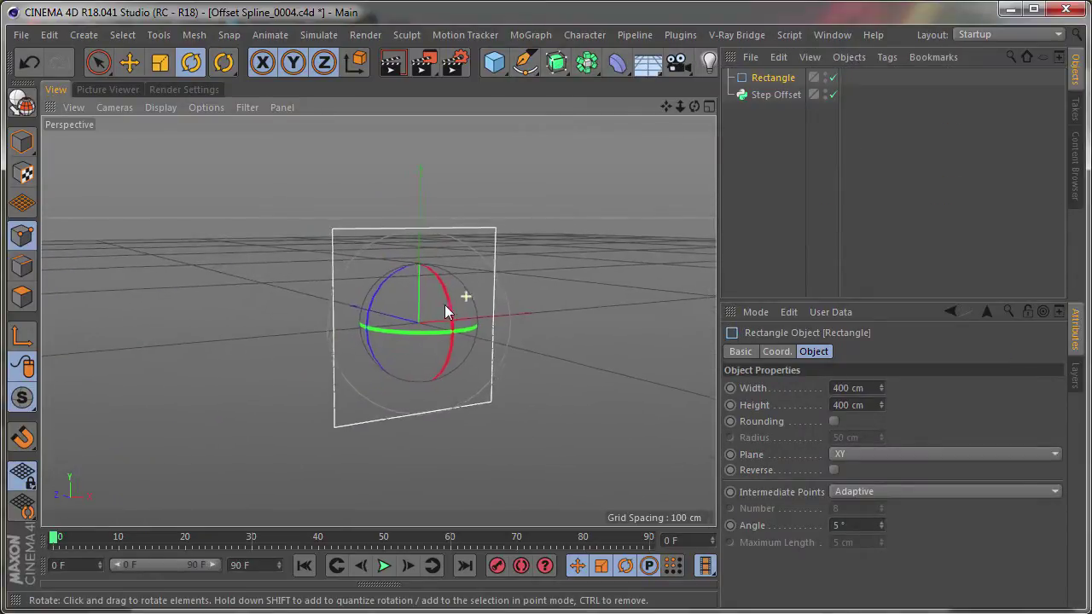
# Step: Resize the Rectangle to 200 cm wide by 200 cm high
pyautogui.click(764, 80)
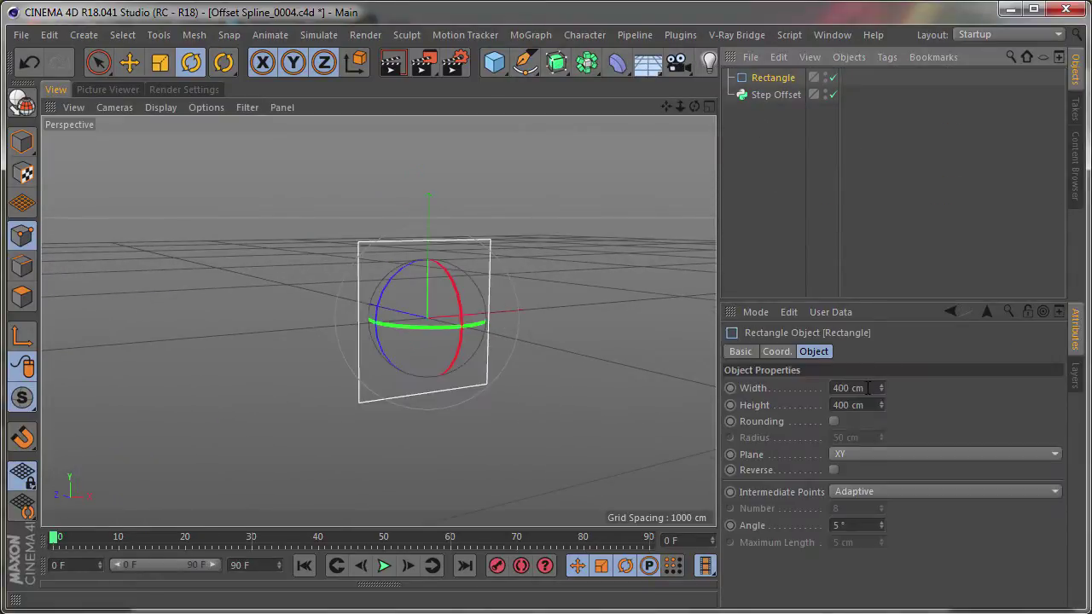
pyautogui.click(853, 389)
pyautogui.write('200')
pyautogui.press('Tab')
pyautogui.write('200')
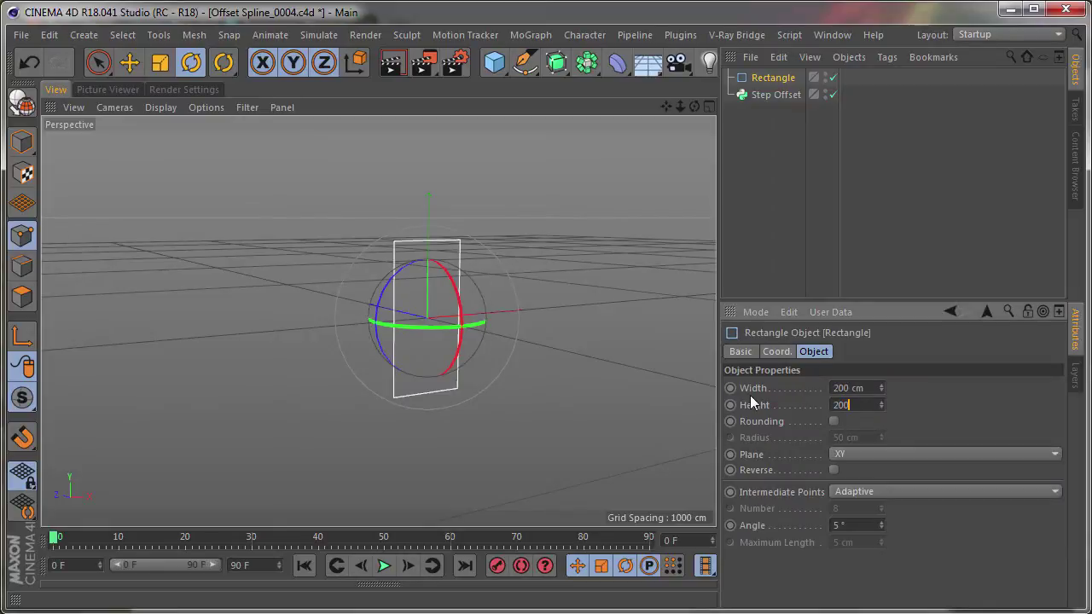
pyautogui.press('Return')
pyautogui.click(774, 95)
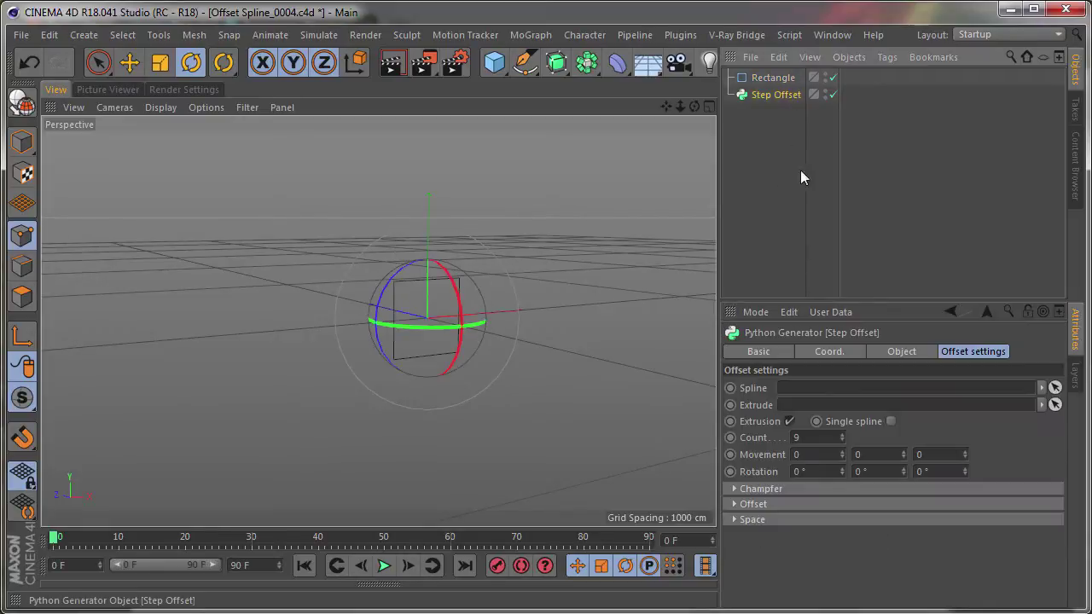
# Step: Link the Rectangle into Step Offset's Spline field and raise Count to 17
pyautogui.moveTo(773, 77); pyautogui.dragTo(819, 385)
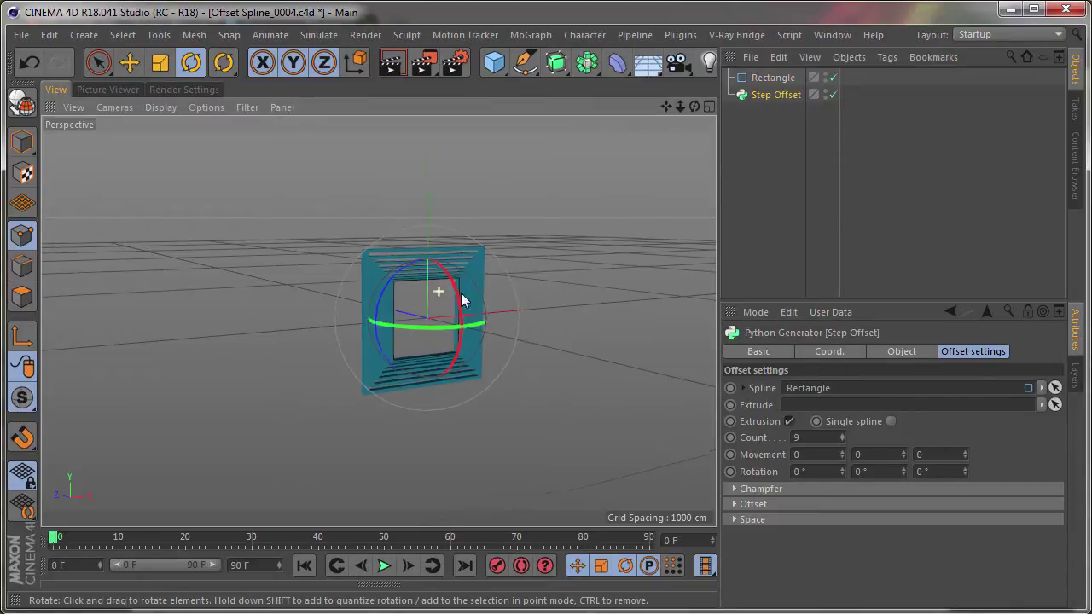
pyautogui.scroll(2, 529, 309)
pyautogui.scroll(2, 478, 297)
pyautogui.moveTo(476, 296)
pyautogui.keyDown('alt'); pyautogui.mouseDown()
pyautogui.moveTo(444, 309)
pyautogui.moveTo(502, 319)
pyautogui.moveTo(505, 283)
pyautogui.moveTo(474, 275)
pyautogui.moveTo(514, 265)
pyautogui.moveTo(516, 253)
pyautogui.mouseUp(); pyautogui.keyUp('alt')
pyautogui.moveTo(358, 238)
pyautogui.keyDown('alt'); pyautogui.mouseDown()
pyautogui.moveTo(327, 237)
pyautogui.moveTo(359, 249)
pyautogui.mouseUp(); pyautogui.keyUp('alt')
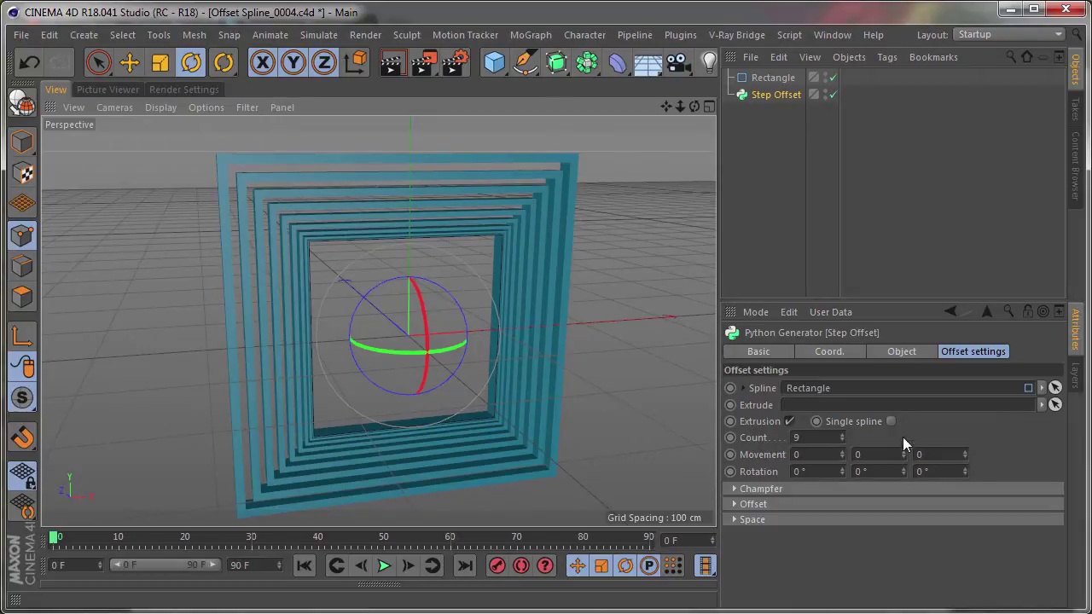
pyautogui.moveTo(843, 437)
pyautogui.mouseDown()
pyautogui.moveTo(843, 426)
pyautogui.moveTo(880, 430)
pyautogui.mouseUp()
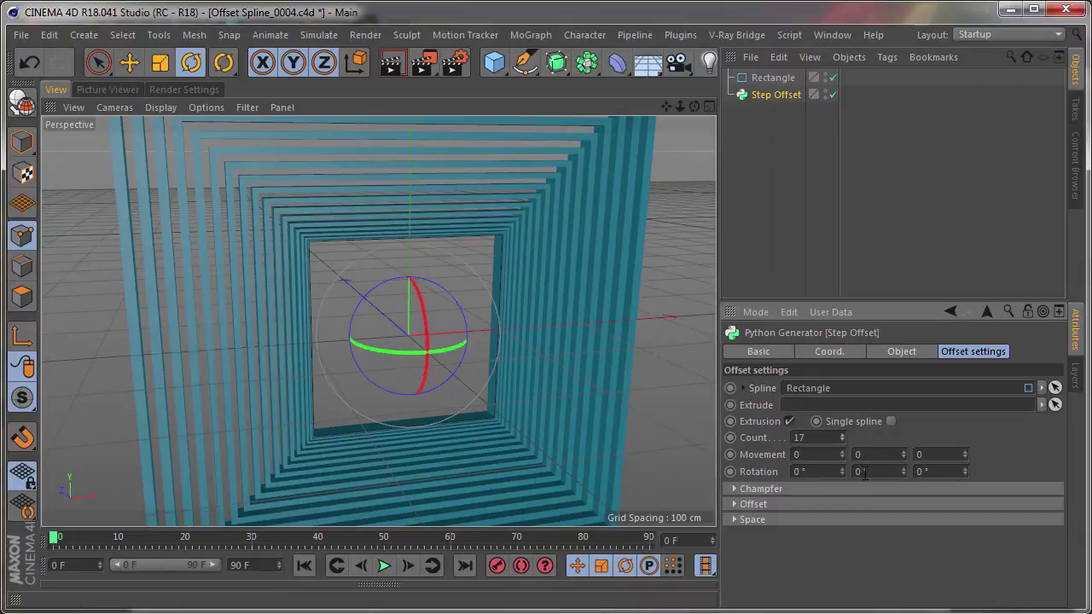
# Step: Expand the Offset group and try an Offset Min of 10
pyautogui.click(787, 504)
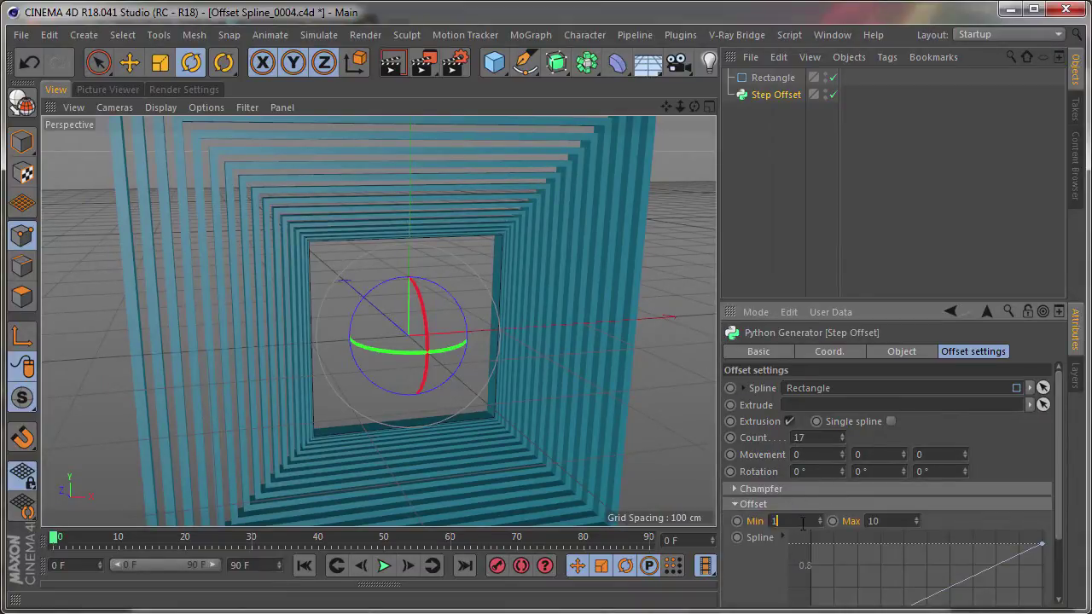
pyautogui.doubleClick(785, 522)
pyautogui.write('10')
pyautogui.press('Return')
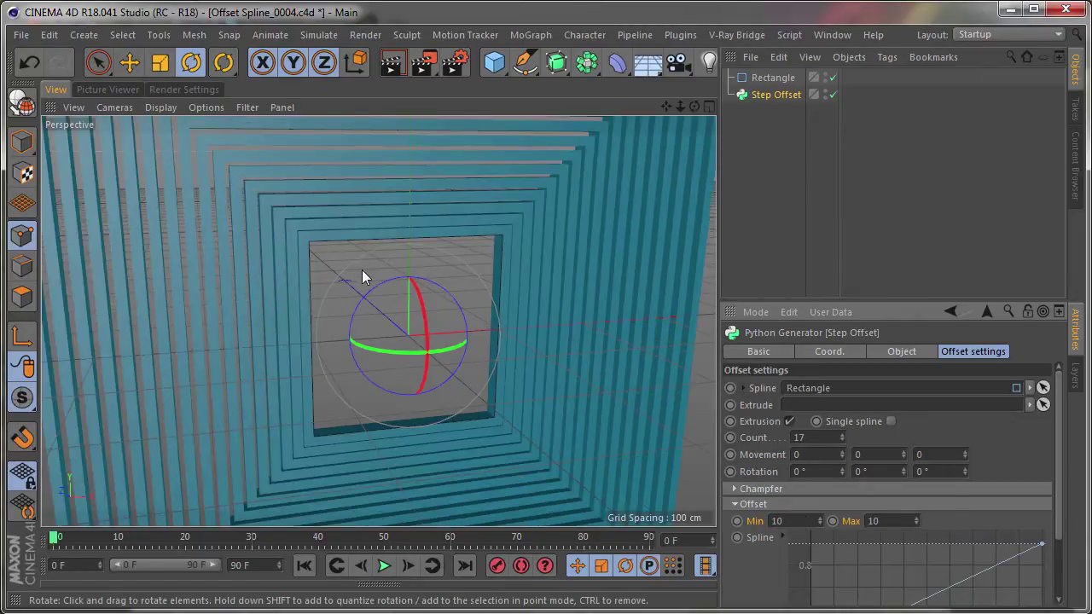
pyautogui.moveTo(309, 226)
pyautogui.keyDown('alt'); pyautogui.mouseDown()
pyautogui.moveTo(339, 260)
pyautogui.moveTo(336, 232)
pyautogui.moveTo(382, 241)
pyautogui.mouseUp(); pyautogui.keyUp('alt')
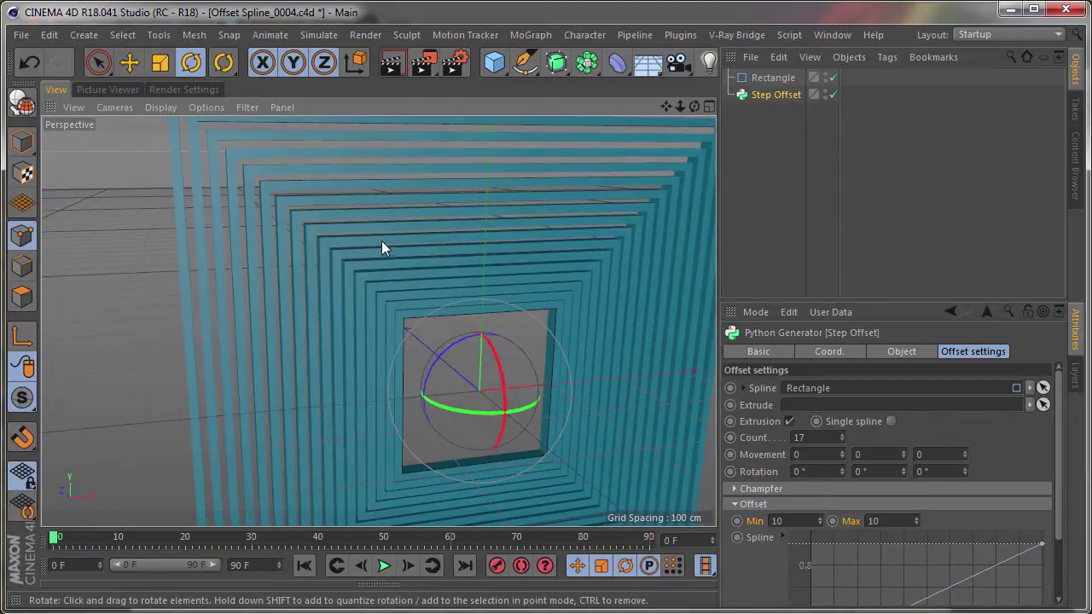
# Step: Return the Offset Min to 1 after briefly retrying 10
pyautogui.doubleClick(784, 521)
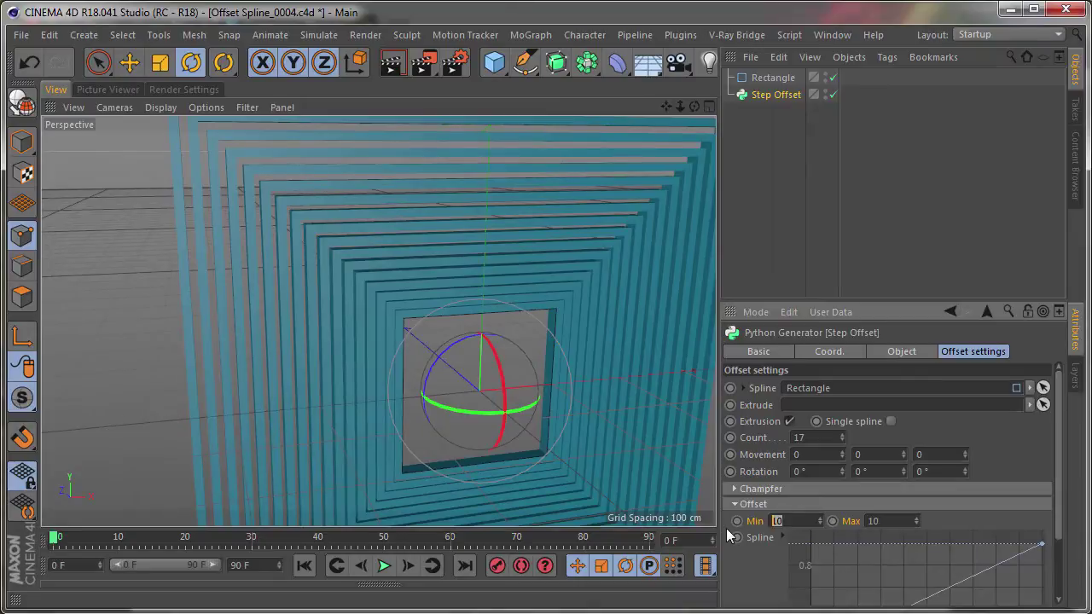
pyautogui.write('1')
pyautogui.press('Return')
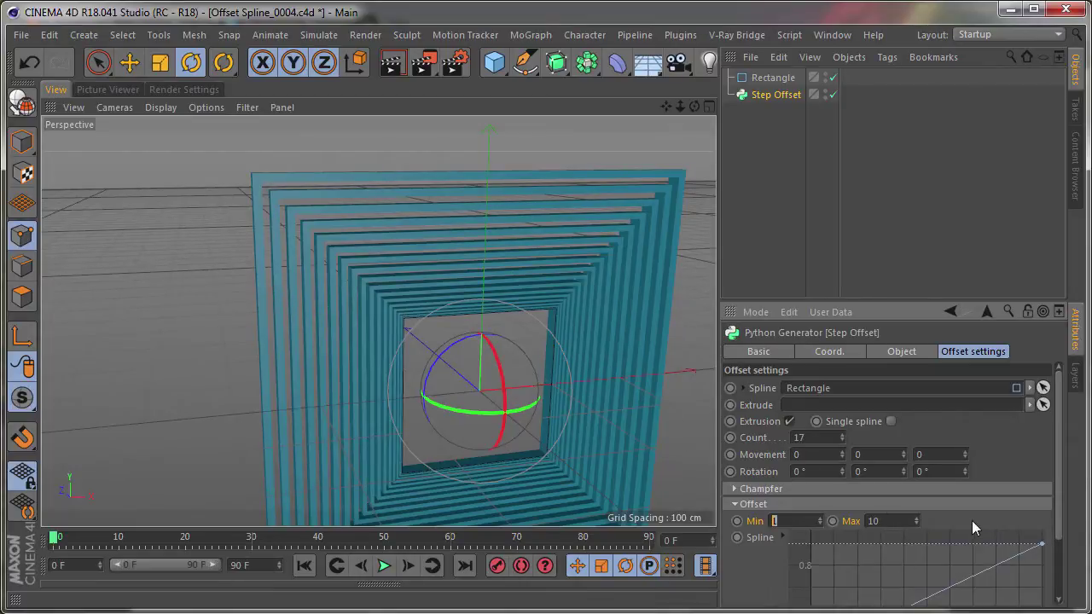
pyautogui.scroll(-1, 972, 521)
pyautogui.write('0')
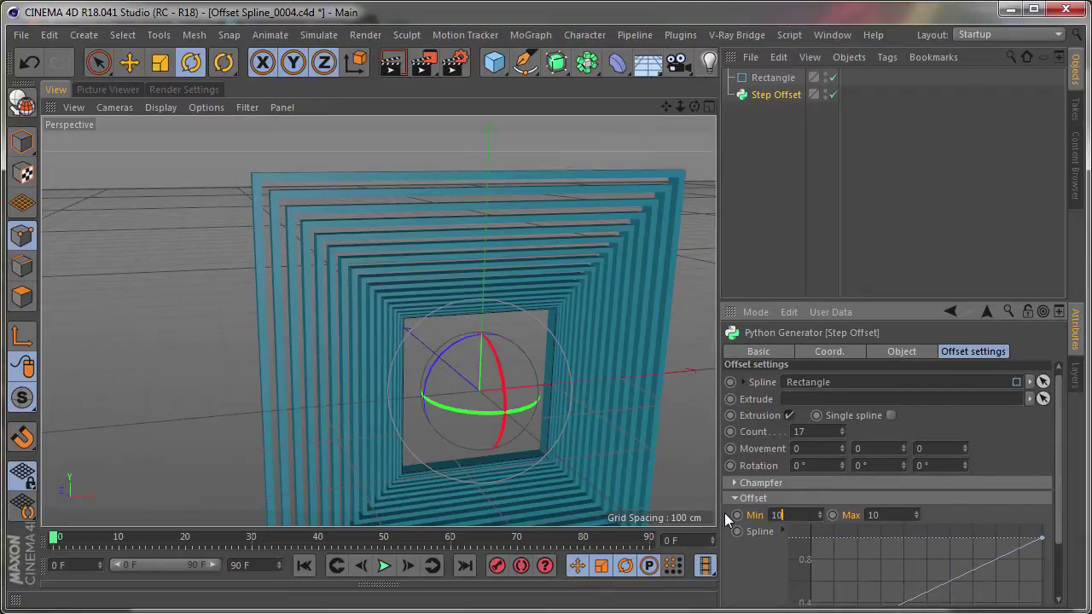
pyautogui.press('Return')
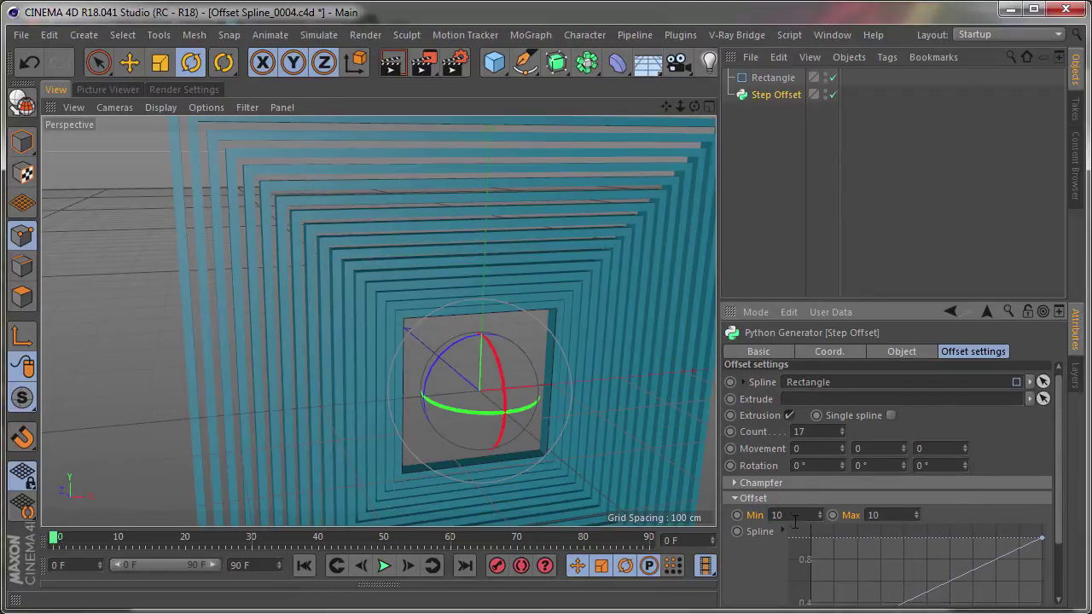
pyautogui.click(794, 517)
pyautogui.press('BackSpace')
pyautogui.press('Return')
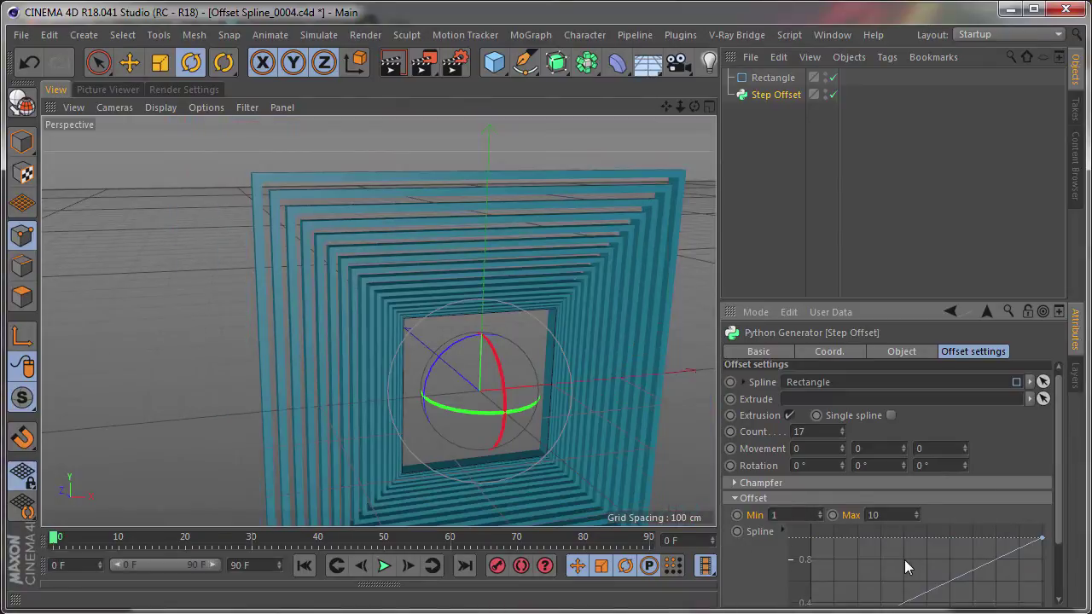
pyautogui.scroll(-3, 770, 480)
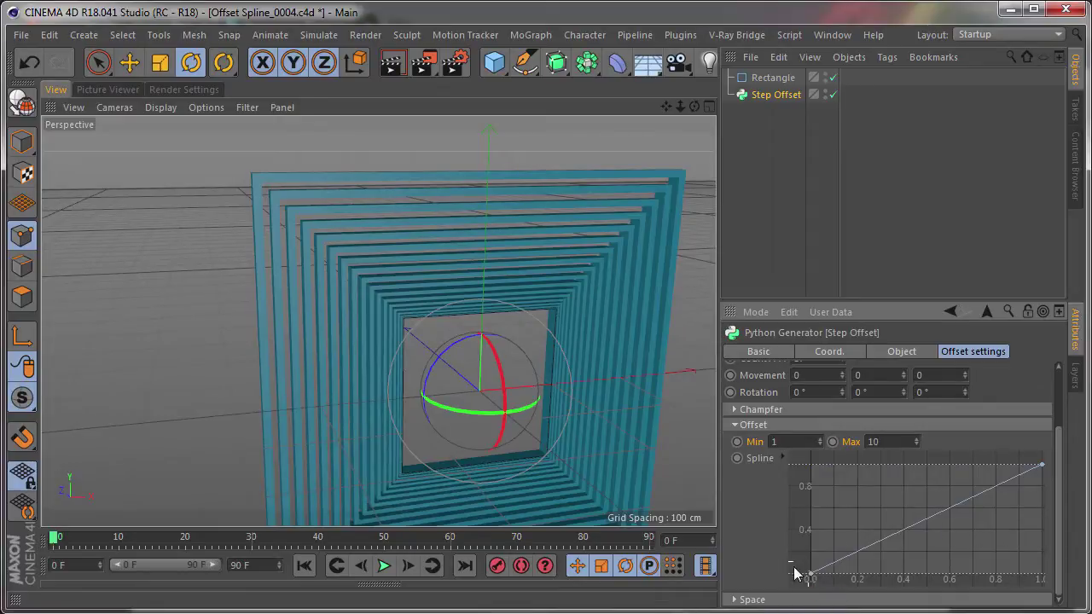
# Step: Reshape the Offset curve with a raised midpoint and the right end dropped to zero
pyautogui.doubleClick(778, 442)
pyautogui.press('Tab')
pyautogui.keyDown('ctrl'); pyautogui.click(926, 519); pyautogui.keyUp('ctrl')
pyautogui.moveTo(926, 520); pyautogui.dragTo(923, 466)
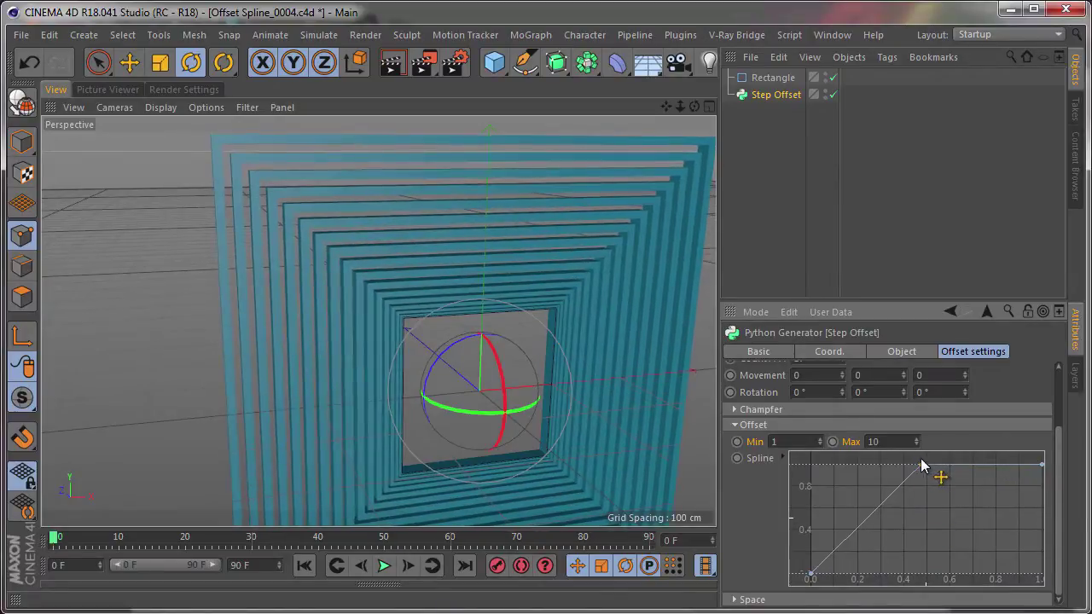
pyautogui.moveTo(1043, 465); pyautogui.dragTo(1042, 573)
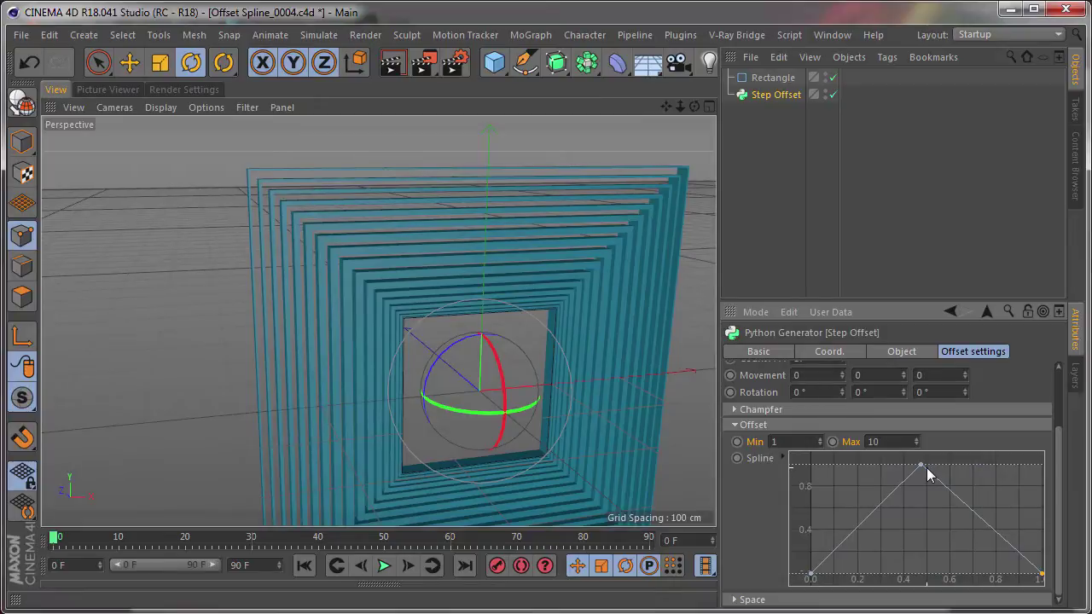
# Step: Shift the Offset curve's peak slightly to the right
pyautogui.moveTo(921, 465)
pyautogui.mouseDown()
pyautogui.moveTo(986, 461)
pyautogui.moveTo(914, 465)
pyautogui.moveTo(918, 446)
pyautogui.mouseUp()
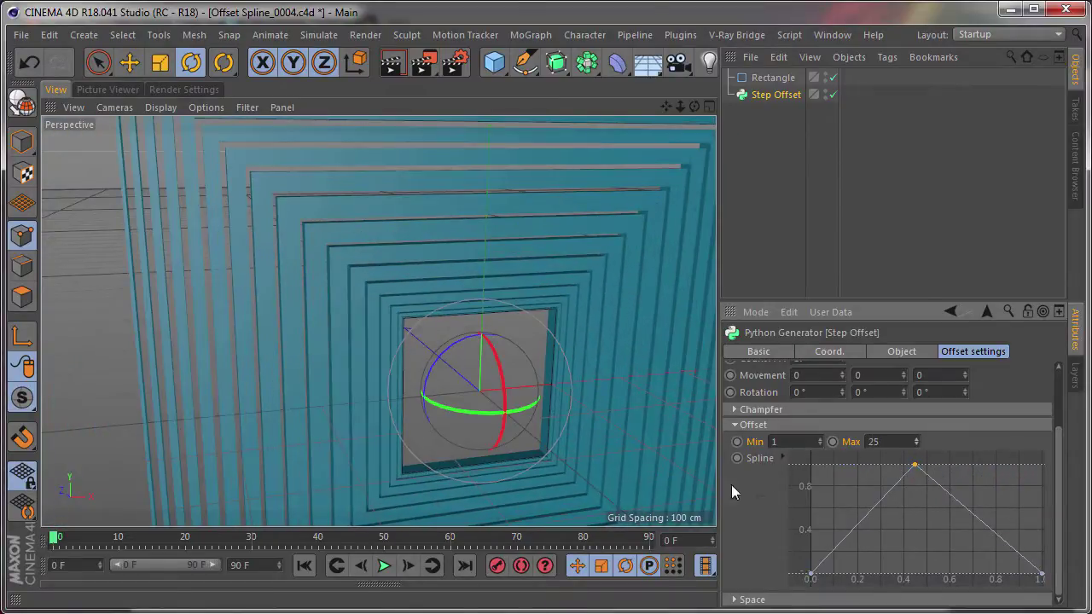
pyautogui.scroll(-3, 548, 369)
pyautogui.scroll(-3, 640, 381)
pyautogui.scroll(-2, 673, 376)
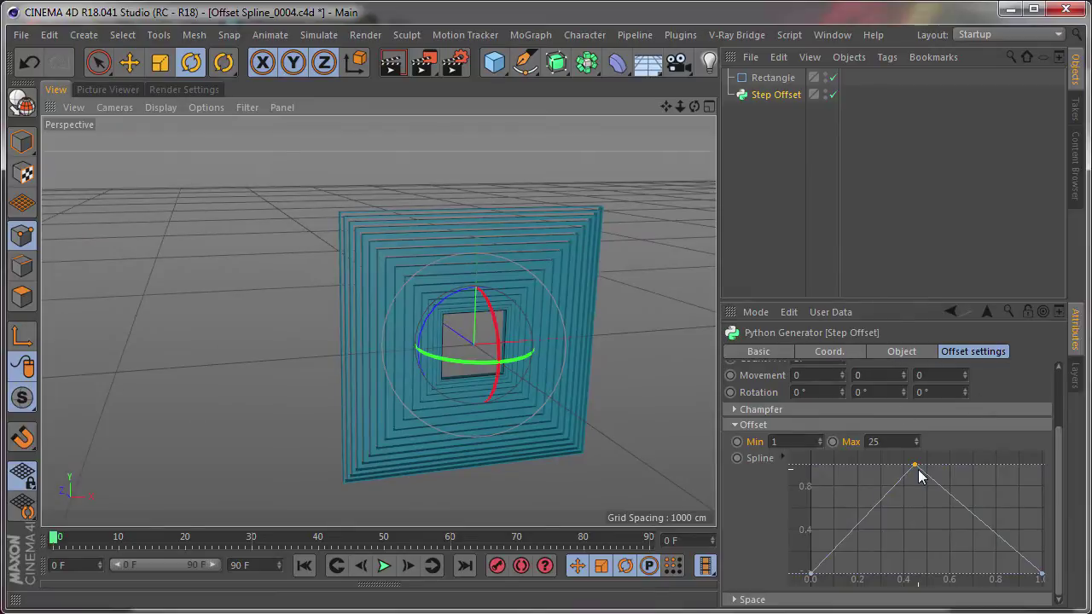
pyautogui.moveTo(917, 466); pyautogui.dragTo(920, 466)
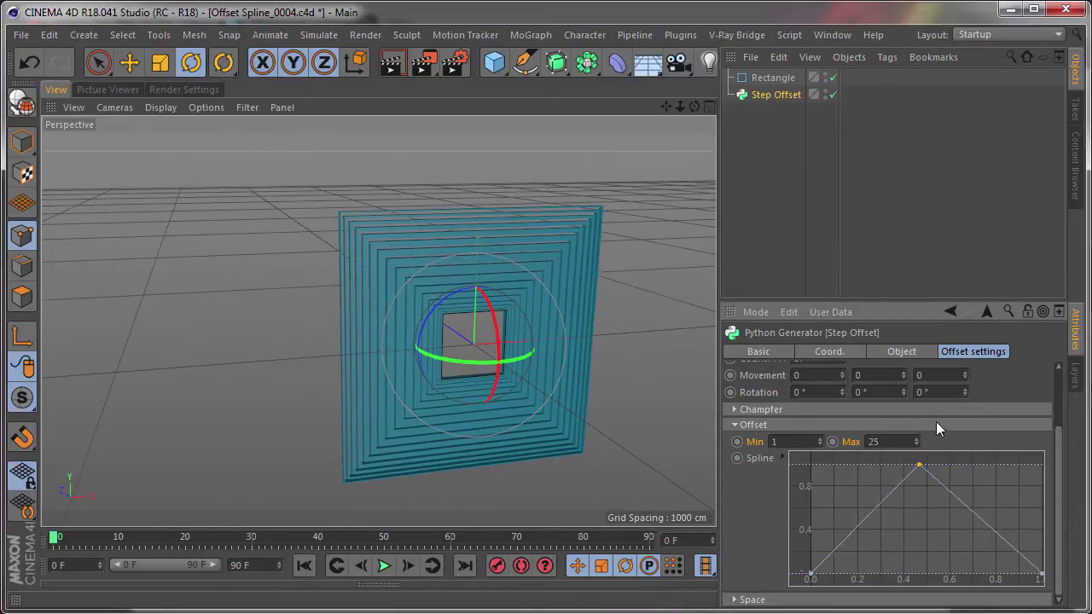
# Step: Expand the Space settings and try a Space Min of 10
pyautogui.click(935, 425)
pyautogui.click(808, 518)
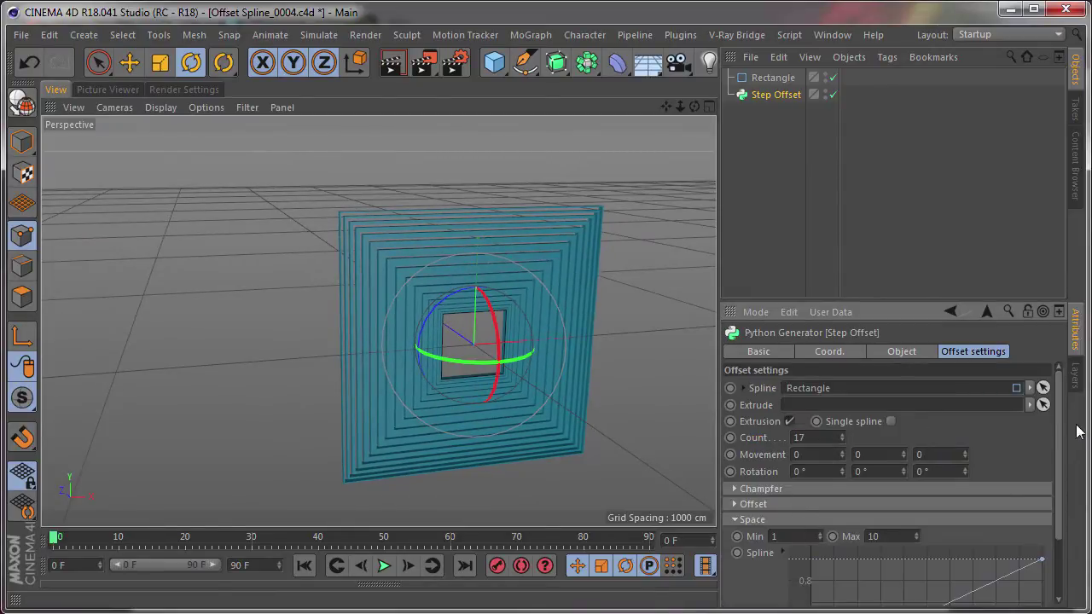
pyautogui.scroll(-3, 762, 484)
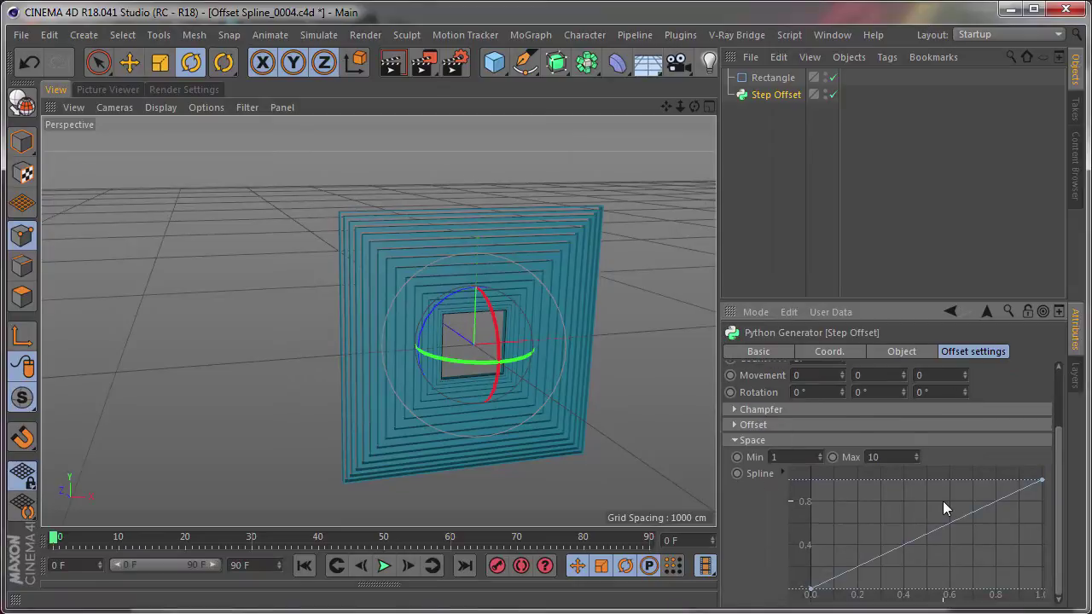
pyautogui.click(793, 457)
pyautogui.write('10')
pyautogui.press('Return')
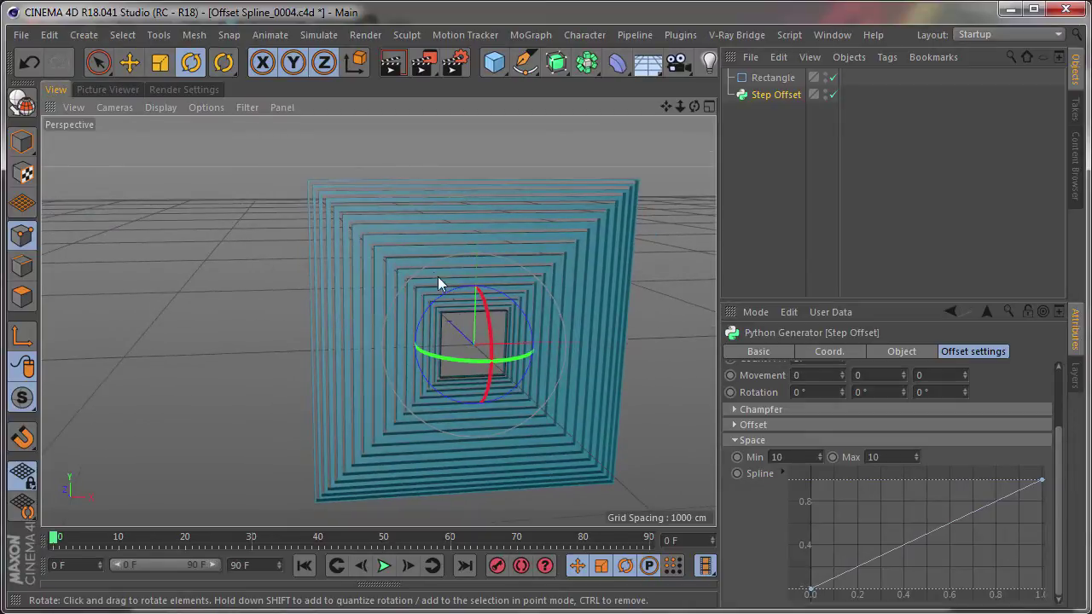
# Step: Set the Offset Min to 25
pyautogui.click(793, 424)
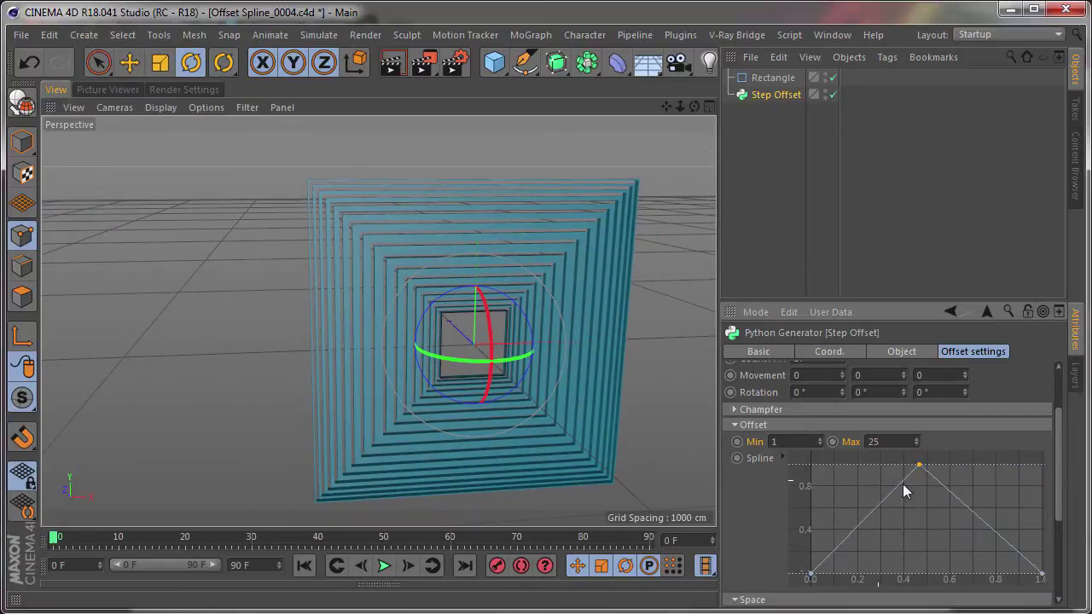
pyautogui.rightClick(937, 508)
pyautogui.click(965, 589)
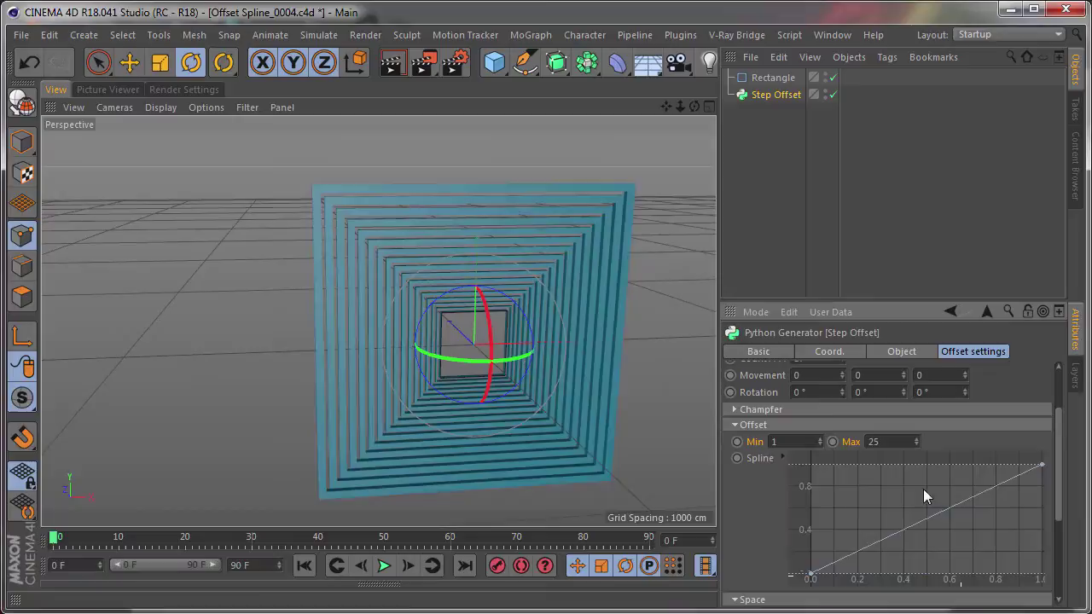
pyautogui.click(791, 442)
pyautogui.write('25')
pyautogui.press('Return')
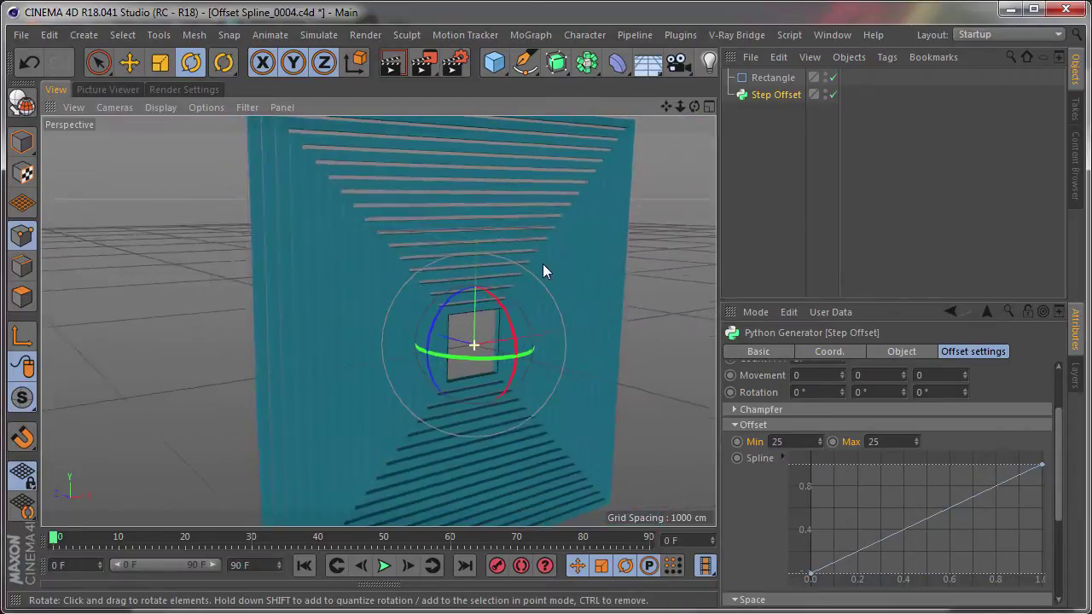
# Step: Drag the Space Min value to spread the nested squares apart
pyautogui.click(810, 425)
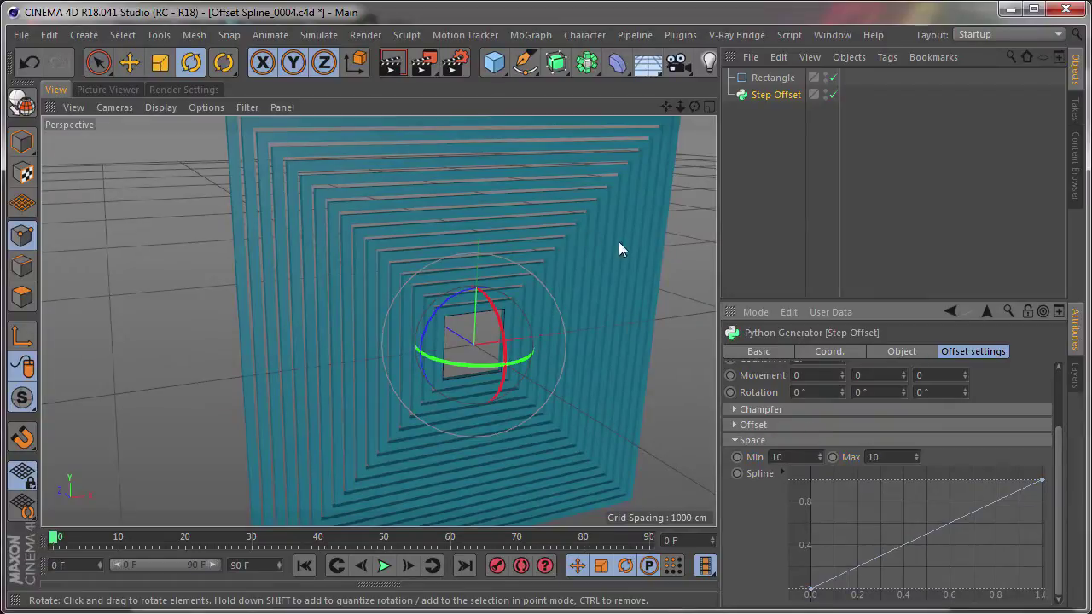
pyautogui.moveTo(527, 292)
pyautogui.keyDown('alt'); pyautogui.mouseDown()
pyautogui.moveTo(586, 305)
pyautogui.moveTo(555, 281)
pyautogui.mouseUp(); pyautogui.keyUp('alt')
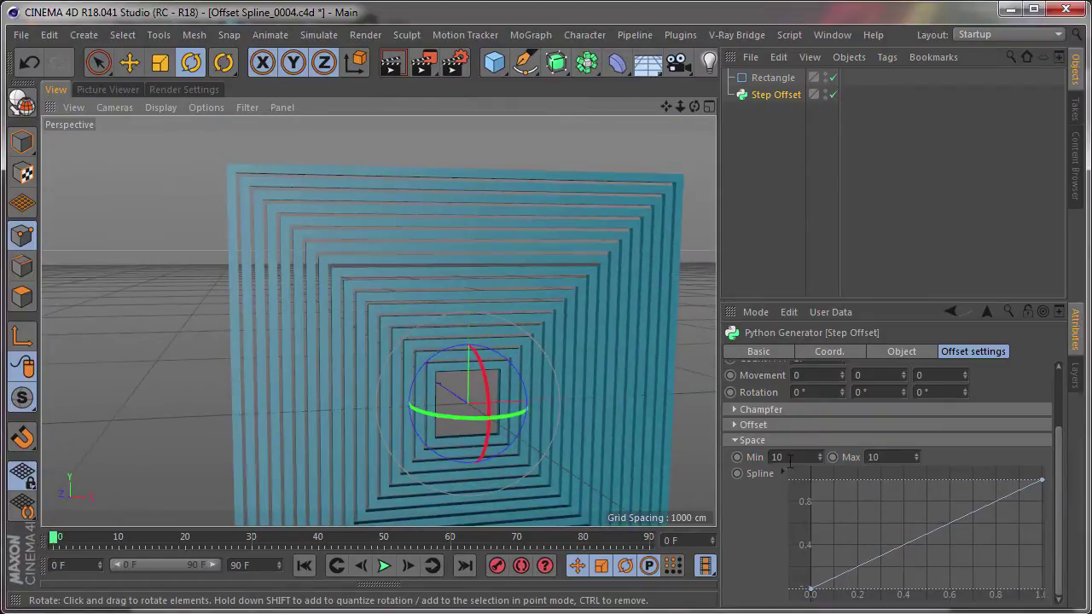
pyautogui.click(755, 458)
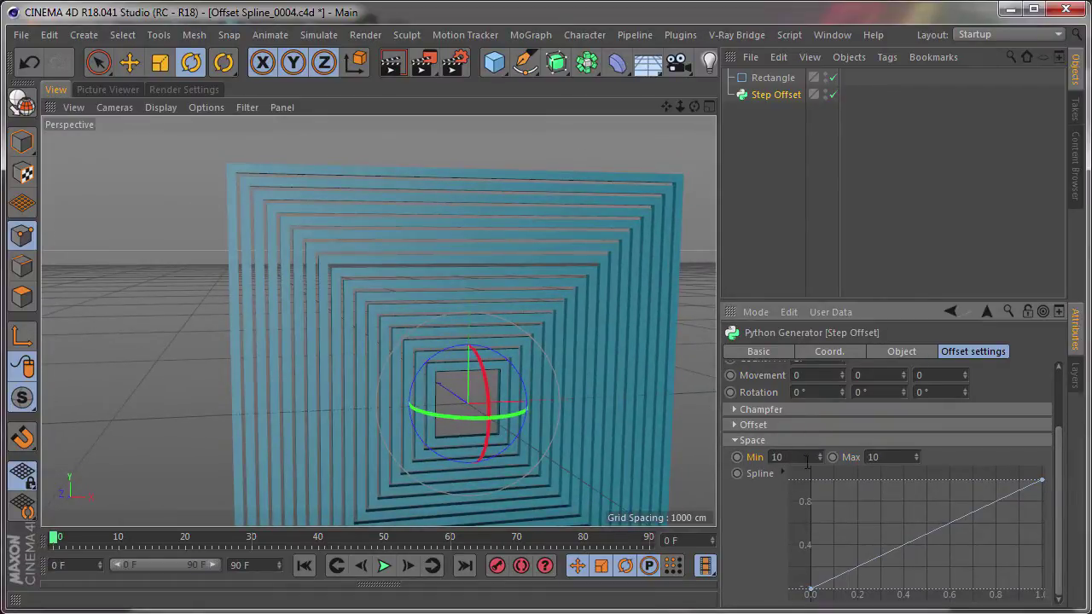
pyautogui.moveTo(917, 457)
pyautogui.mouseDown()
pyautogui.moveTo(917, 423)
pyautogui.moveTo(917, 478)
pyautogui.moveTo(918, 448)
pyautogui.moveTo(878, 448)
pyautogui.mouseUp()
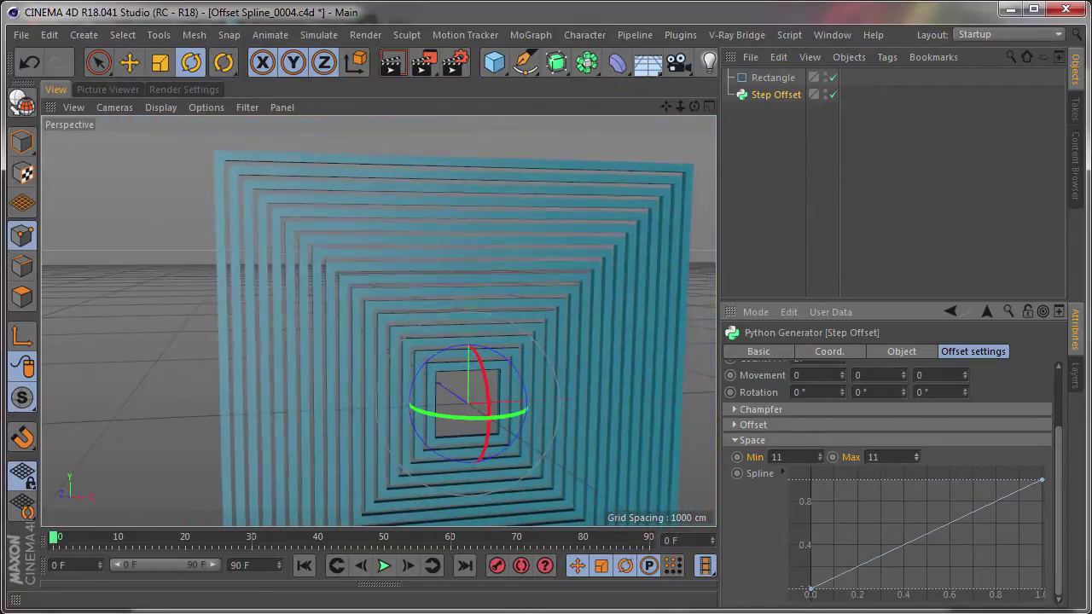
# Step: Set Space Min and Max to -25 to tighten the frames together
pyautogui.click(835, 425)
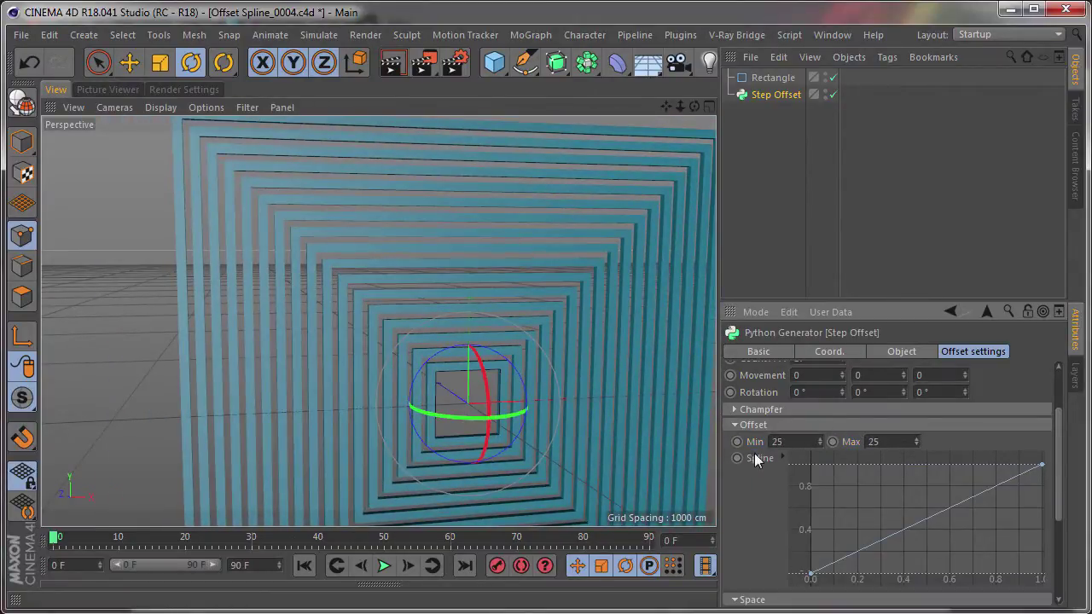
pyautogui.click(776, 441)
pyautogui.click(865, 425)
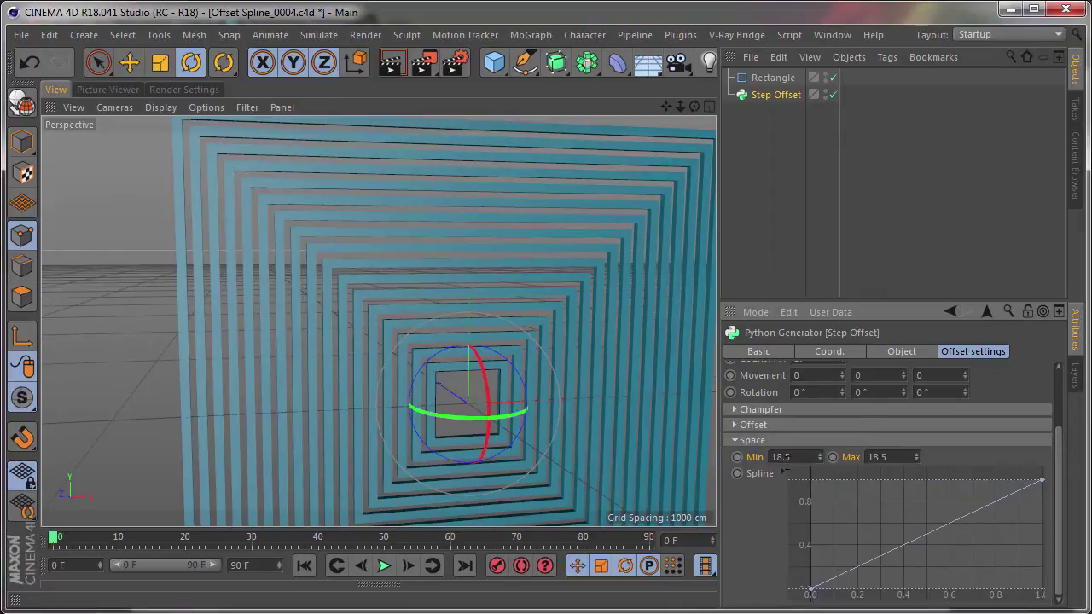
pyautogui.click(780, 458)
pyautogui.press('BackSpace')
pyautogui.press('Tab')
pyautogui.write('-25')
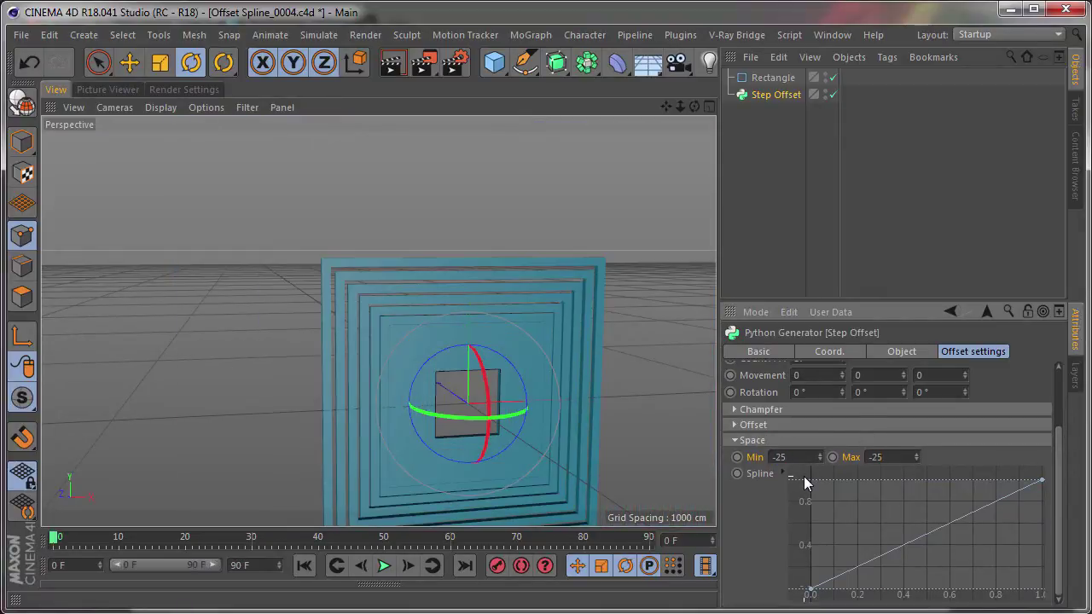
pyautogui.moveTo(487, 390)
pyautogui.keyDown('alt'); pyautogui.mouseDown()
pyautogui.moveTo(529, 387)
pyautogui.moveTo(478, 386)
pyautogui.mouseUp(); pyautogui.keyUp('alt')
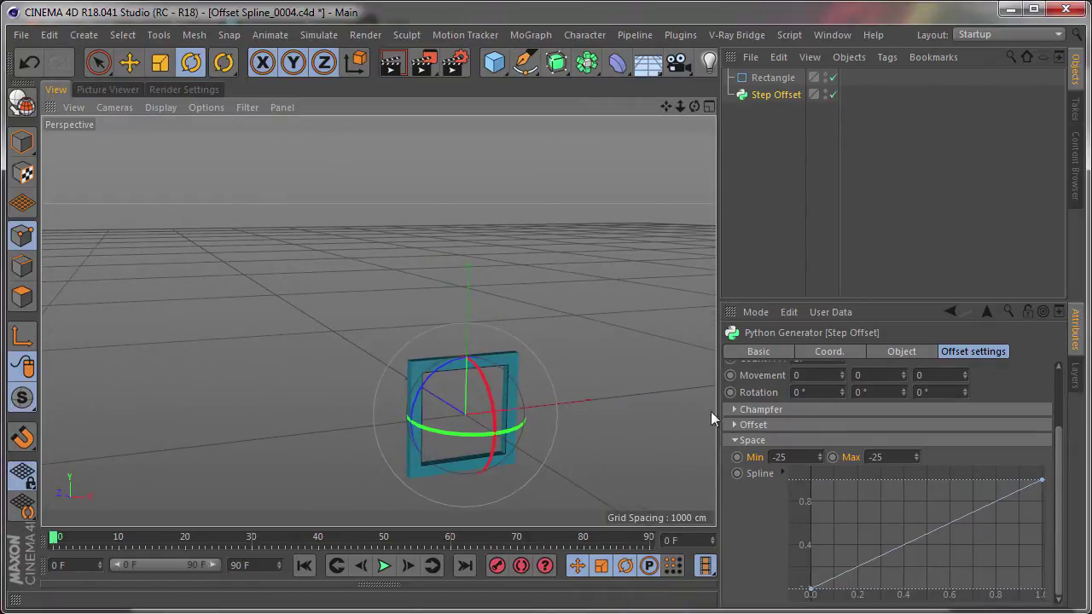
pyautogui.scroll(3, 1006, 401)
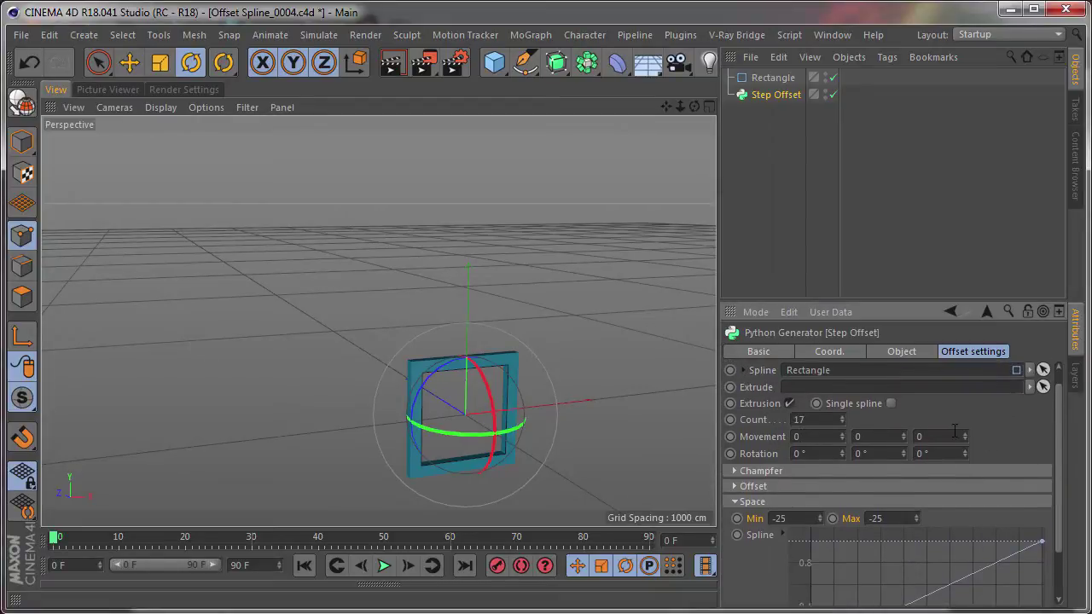
# Step: Try Movement Z, Y and X values to stack and step the copies
pyautogui.moveTo(967, 441); pyautogui.dragTo(995, 440)
pyautogui.moveTo(478, 375)
pyautogui.keyDown('alt'); pyautogui.mouseDown()
pyautogui.moveTo(388, 373)
pyautogui.moveTo(483, 403)
pyautogui.mouseUp(); pyautogui.keyUp('alt')
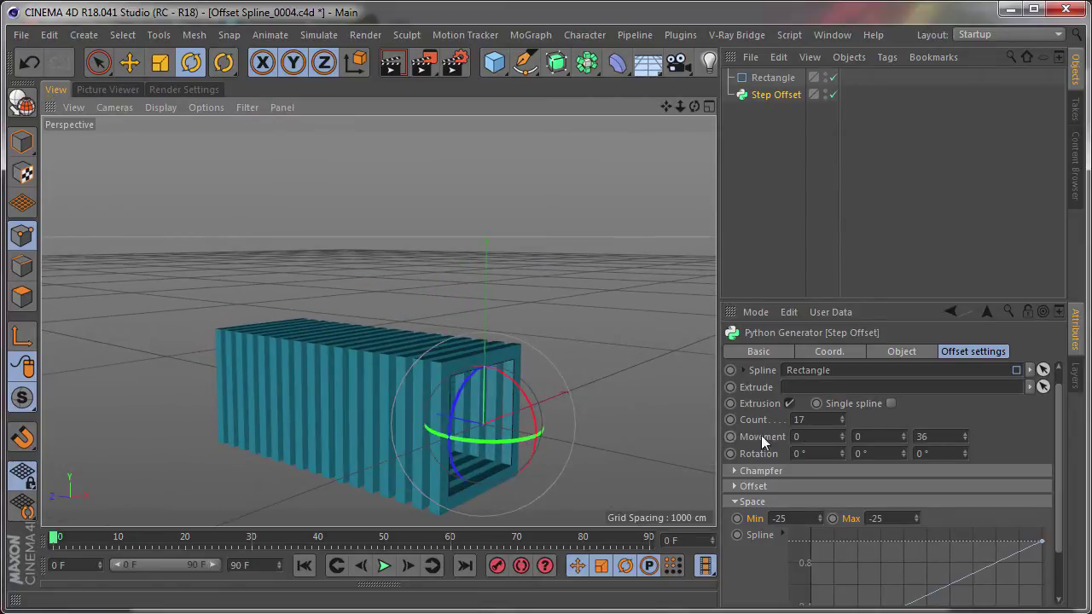
pyautogui.moveTo(902, 438); pyautogui.dragTo(909, 438)
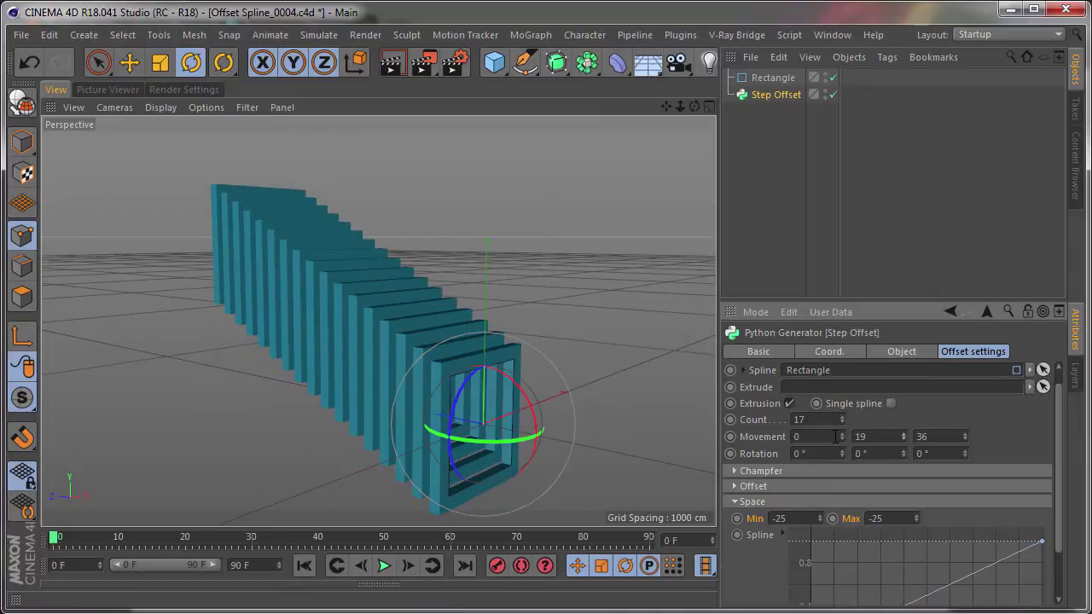
pyautogui.moveTo(842, 437); pyautogui.dragTo(889, 436)
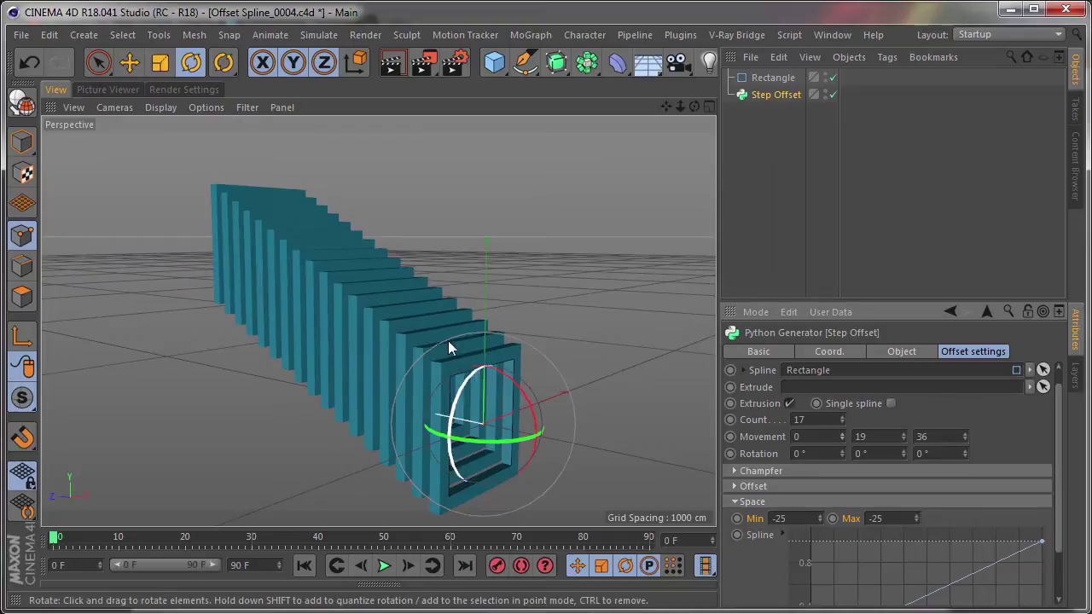
pyautogui.moveTo(903, 435); pyautogui.dragTo(841, 472)
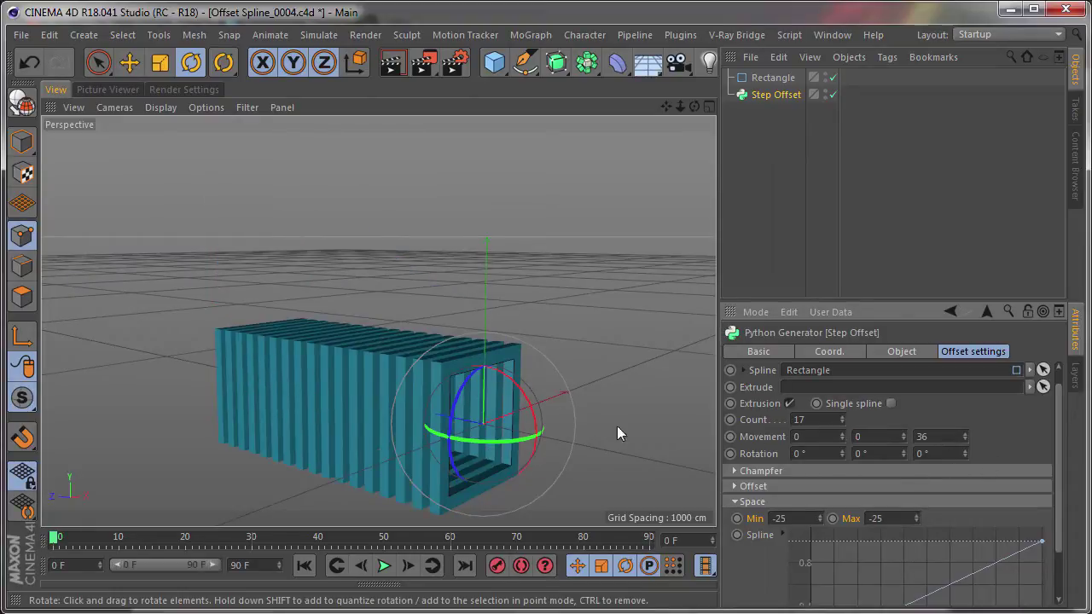
pyautogui.moveTo(456, 378)
pyautogui.keyDown('alt'); pyautogui.mouseDown()
pyautogui.moveTo(326, 335)
pyautogui.moveTo(500, 366)
pyautogui.moveTo(469, 357)
pyautogui.mouseUp(); pyautogui.keyUp('alt')
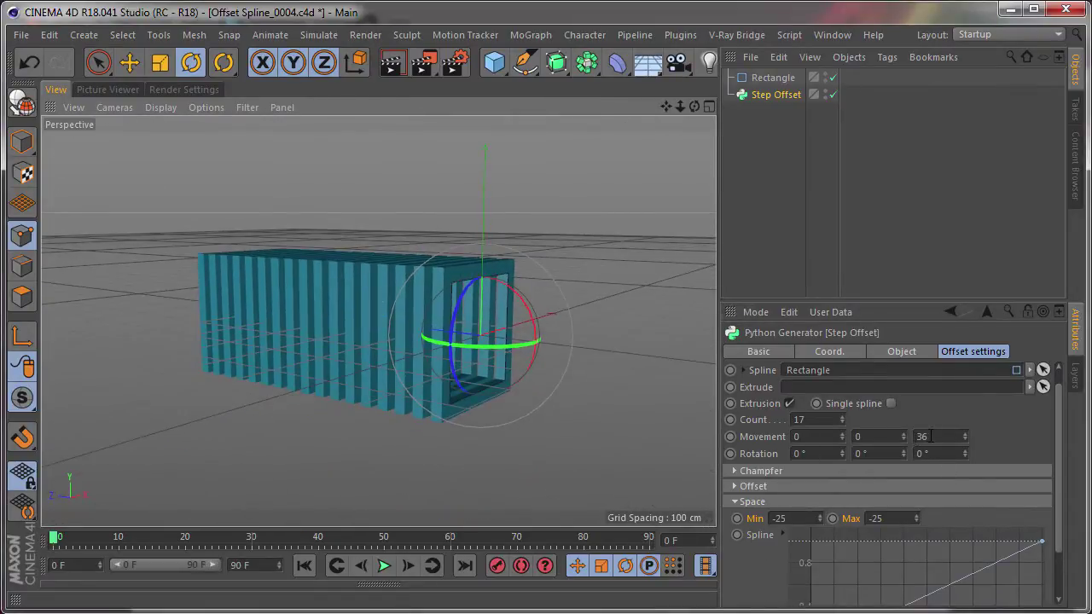
# Step: Set Movement Z to 45 and reset the per-copy Rotation to 0°
pyautogui.moveTo(965, 434)
pyautogui.mouseDown()
pyautogui.moveTo(965, 423)
pyautogui.moveTo(964, 451)
pyautogui.mouseUp()
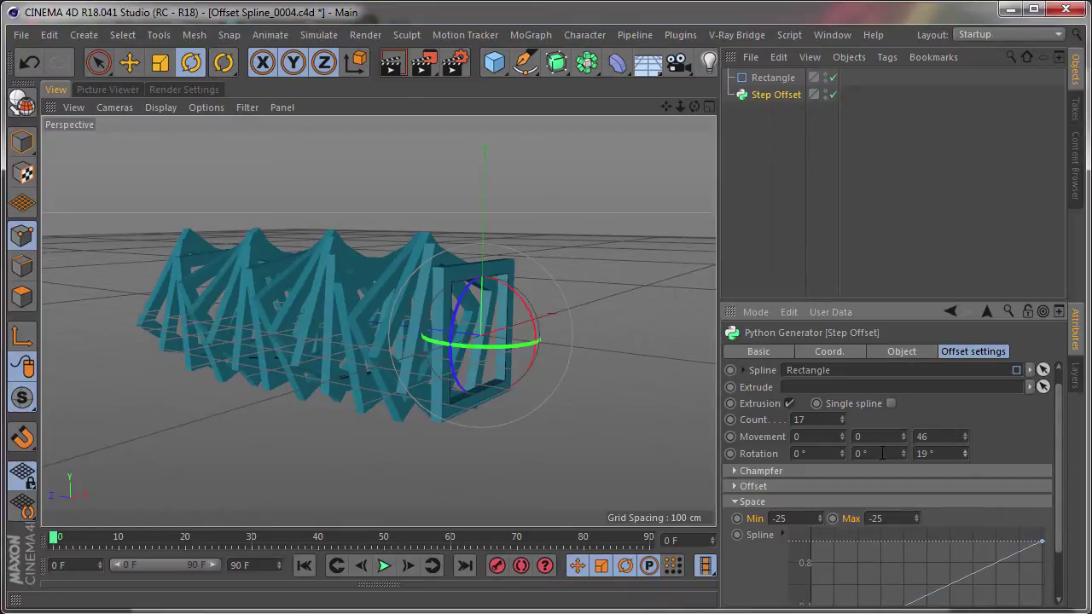
pyautogui.moveTo(903, 453)
pyautogui.mouseDown()
pyautogui.moveTo(903, 444)
pyautogui.moveTo(903, 465)
pyautogui.moveTo(903, 453)
pyautogui.mouseUp()
pyautogui.doubleClick(959, 453)
pyautogui.write('0')
pyautogui.click(966, 439)
pyautogui.scroll(-2, 939, 453)
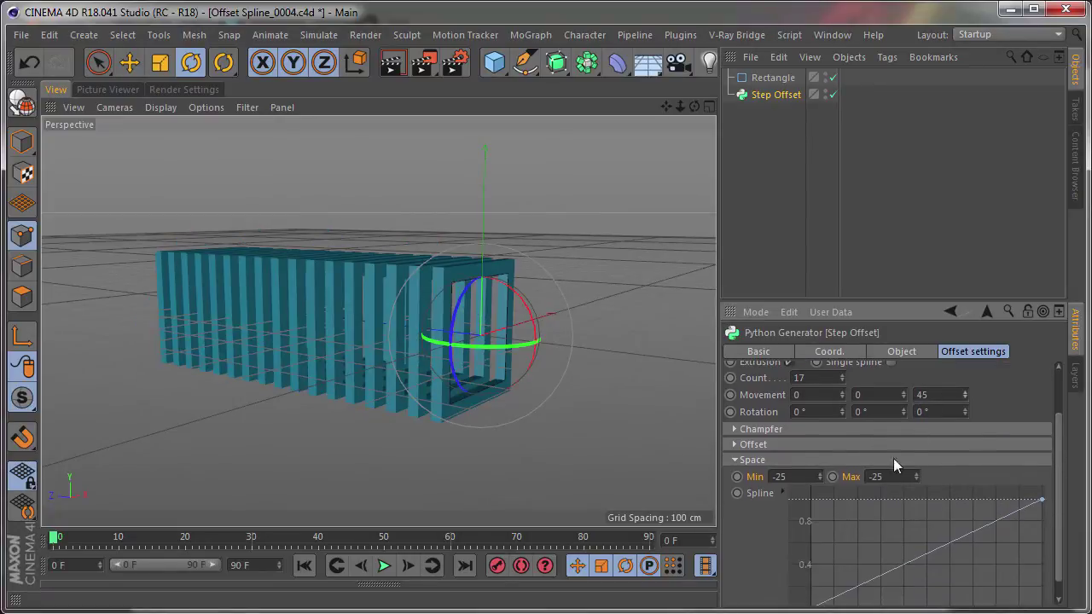
# Step: Expand the Champfer group and set Radius 15 with Flat enabled
pyautogui.click(803, 459)
pyautogui.click(790, 489)
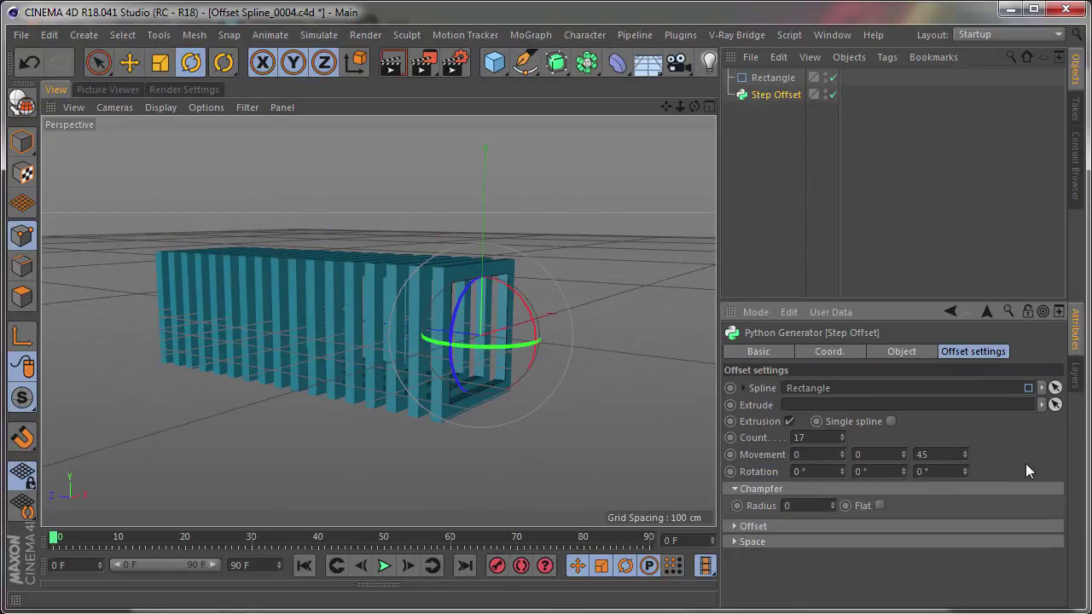
pyautogui.keyDown('alt'); pyautogui.moveTo(488, 382); pyautogui.dragTo(413, 344); pyautogui.keyUp('alt')
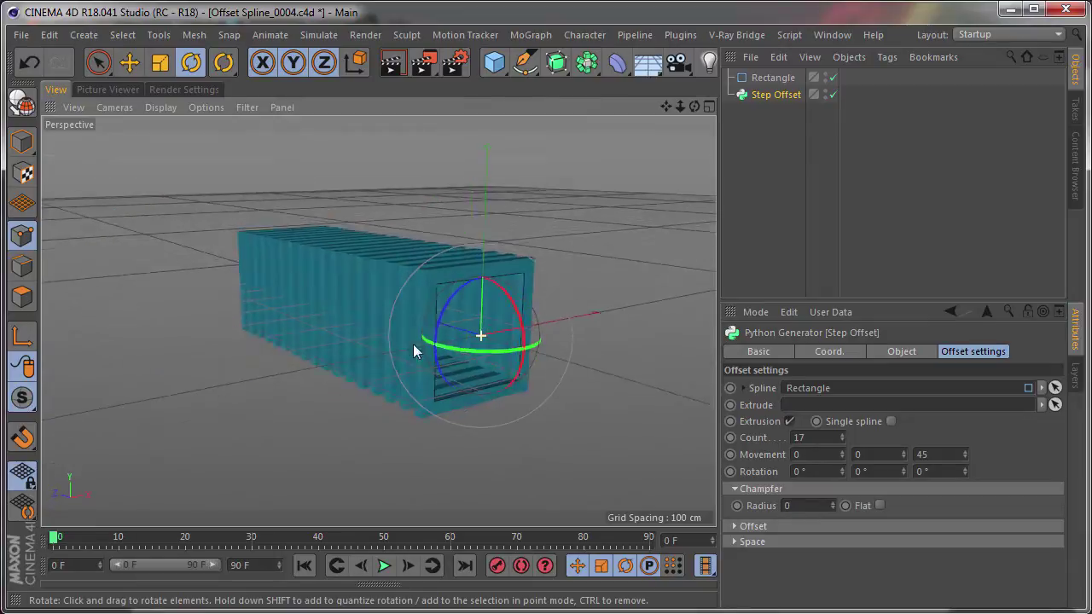
pyautogui.click(832, 503)
pyautogui.keyDown('alt'); pyautogui.moveTo(488, 305); pyautogui.dragTo(434, 324); pyautogui.keyUp('alt')
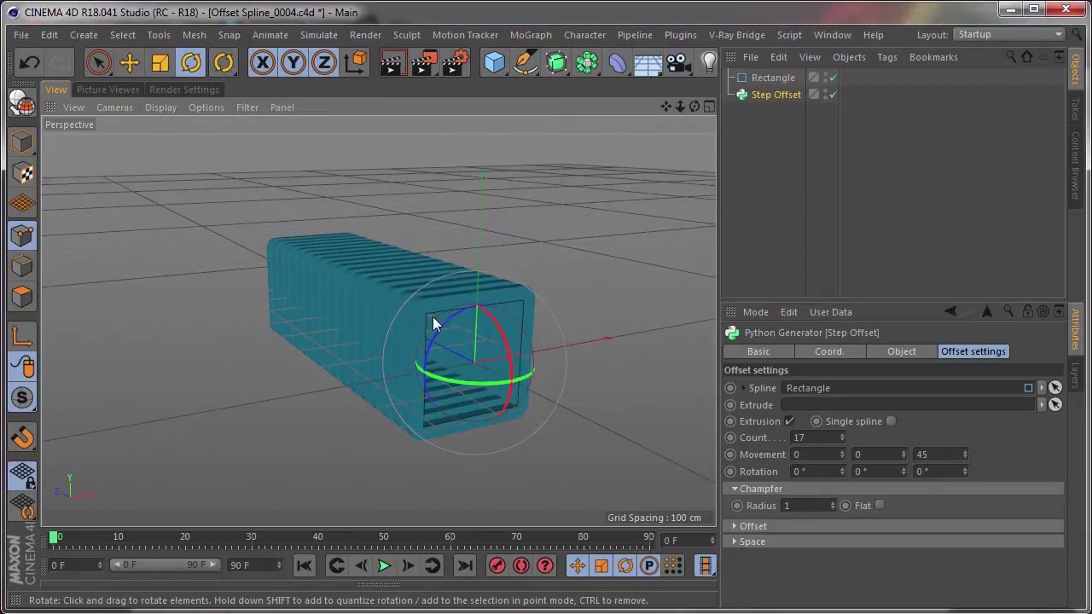
pyautogui.scroll(3, 434, 324)
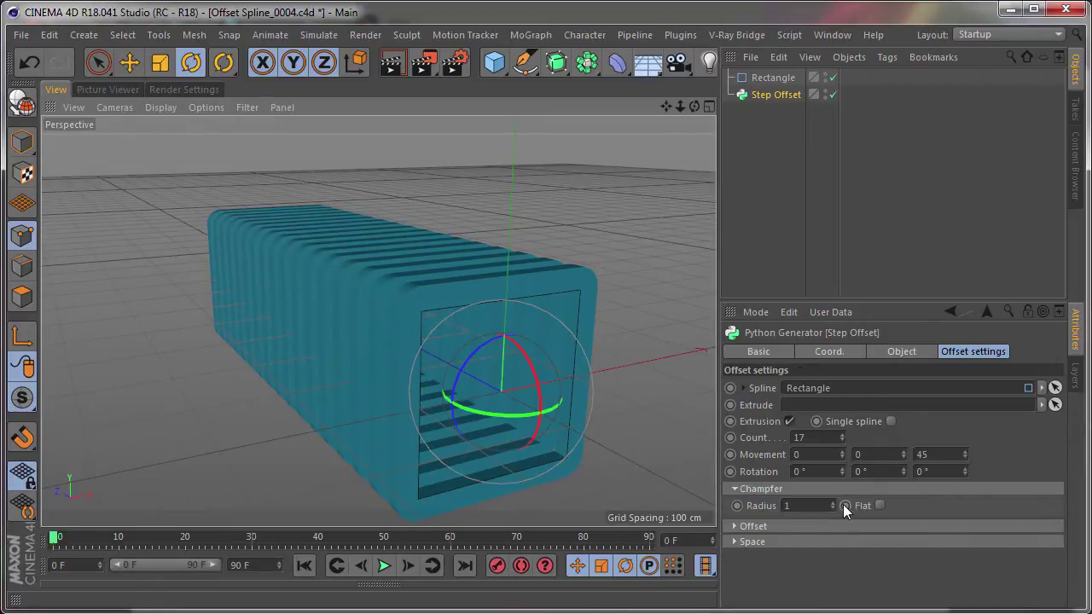
pyautogui.moveTo(833, 505)
pyautogui.mouseDown()
pyautogui.moveTo(833, 486)
pyautogui.moveTo(832, 508)
pyautogui.moveTo(871, 503)
pyautogui.mouseUp()
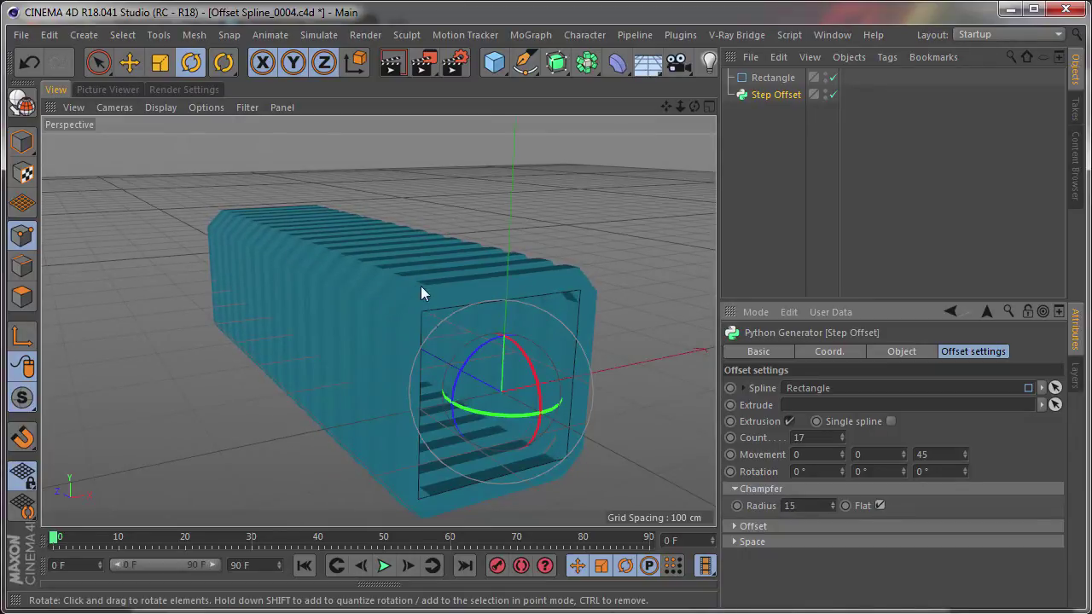
pyautogui.moveTo(482, 304)
pyautogui.keyDown('alt'); pyautogui.mouseDown()
pyautogui.moveTo(353, 277)
pyautogui.moveTo(543, 312)
pyautogui.mouseUp(); pyautogui.keyUp('alt')
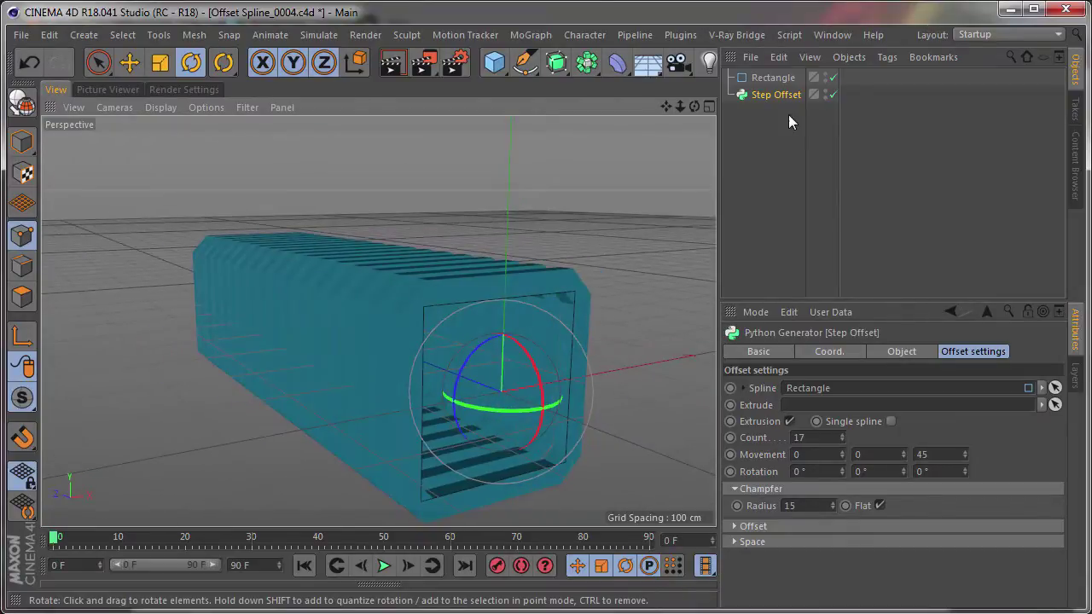
# Step: Hide the original Rectangle spline and reselect Step Offset
pyautogui.click(834, 77)
pyautogui.click(773, 78)
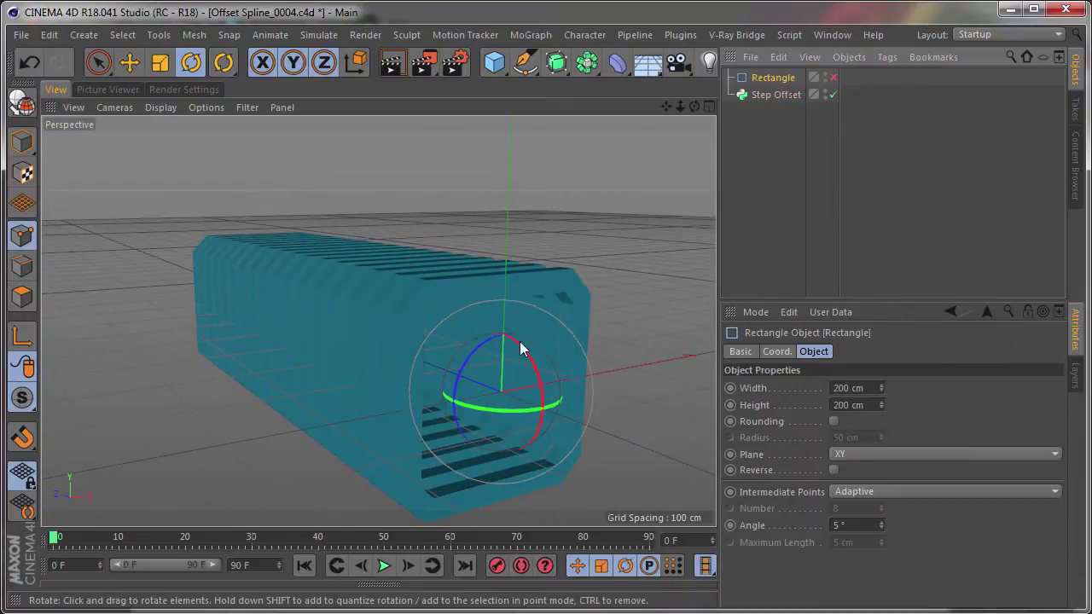
pyautogui.moveTo(519, 348)
pyautogui.keyDown('alt'); pyautogui.mouseDown()
pyautogui.moveTo(378, 319)
pyautogui.moveTo(388, 305)
pyautogui.moveTo(393, 344)
pyautogui.moveTo(449, 323)
pyautogui.moveTo(655, 363)
pyautogui.mouseUp(); pyautogui.keyUp('alt')
pyautogui.click(769, 92)
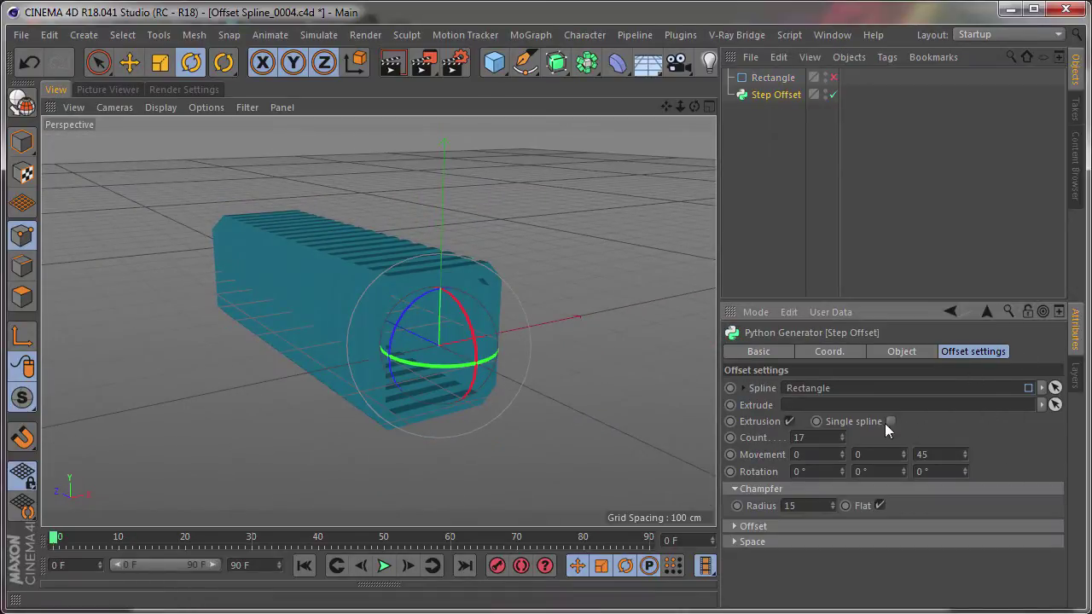
# Step: Turn off extrusion and enable Single spline on Step Offset
pyautogui.click(789, 422)
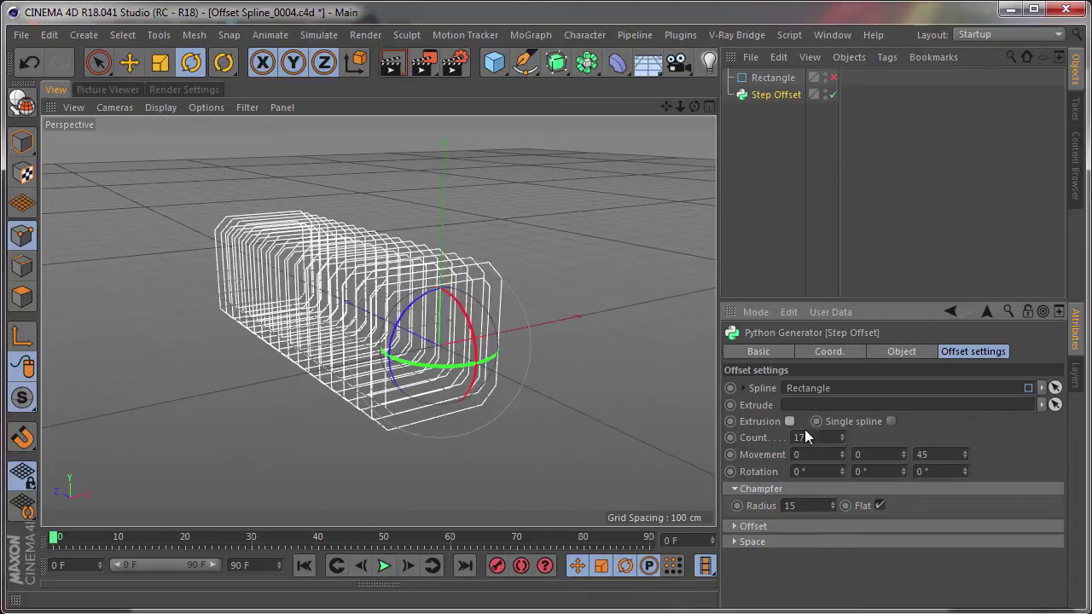
pyautogui.moveTo(503, 332)
pyautogui.keyDown('alt'); pyautogui.mouseDown()
pyautogui.moveTo(495, 309)
pyautogui.moveTo(455, 325)
pyautogui.moveTo(482, 322)
pyautogui.mouseUp(); pyautogui.keyUp('alt')
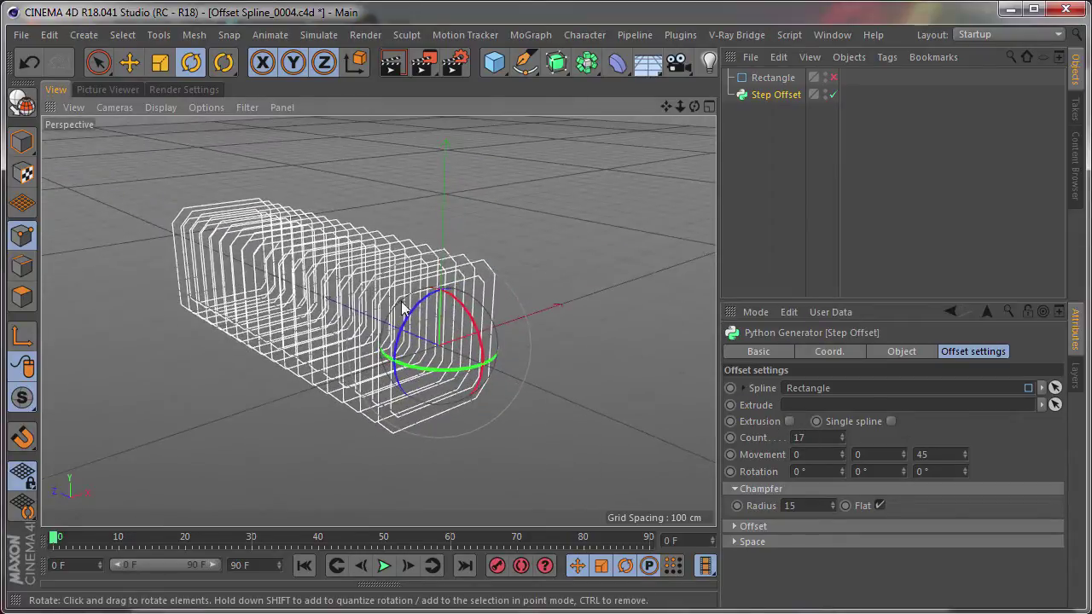
pyautogui.click(891, 422)
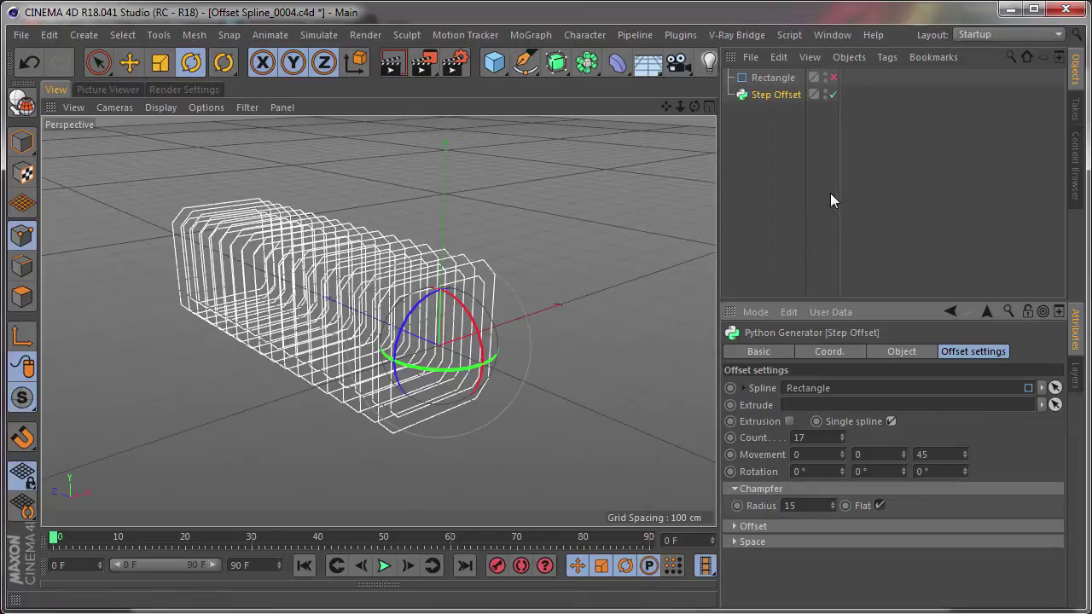
pyautogui.click(776, 124)
pyautogui.hotkey('ctrl', 'z')
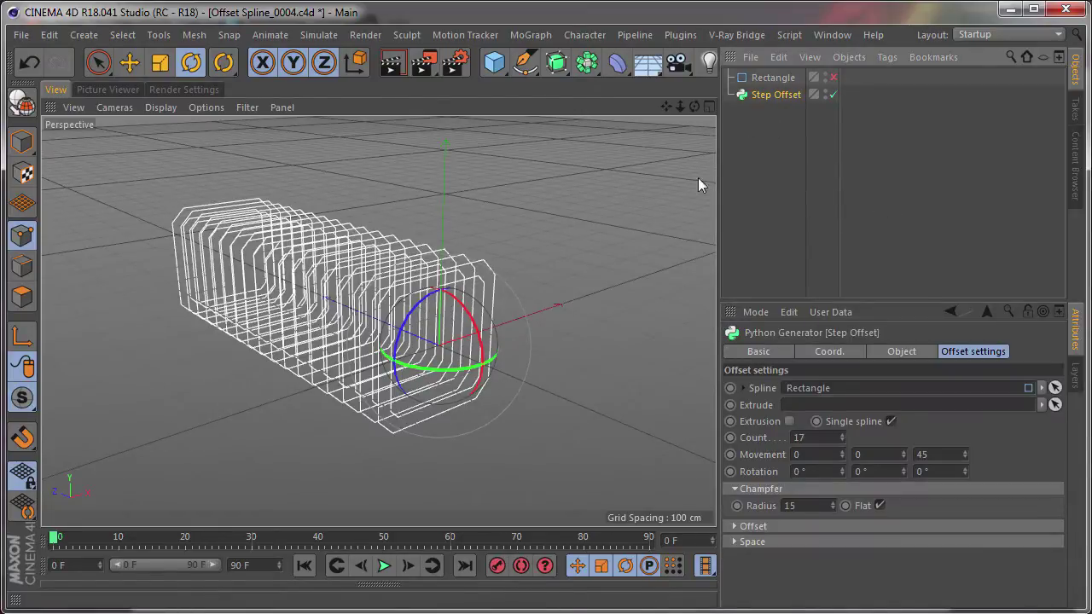
# Step: Add a Sweep object and place it below the Rectangle
pyautogui.click(773, 121)
pyautogui.click(777, 99)
pyautogui.moveTo(556, 62); pyautogui.dragTo(644, 152)
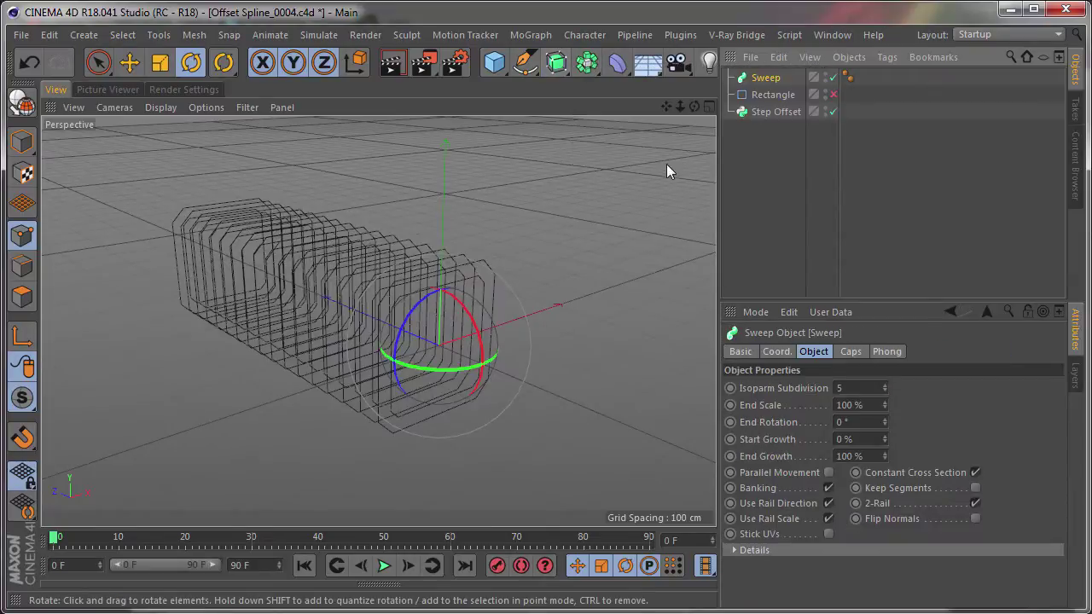
pyautogui.moveTo(768, 78); pyautogui.dragTo(770, 117)
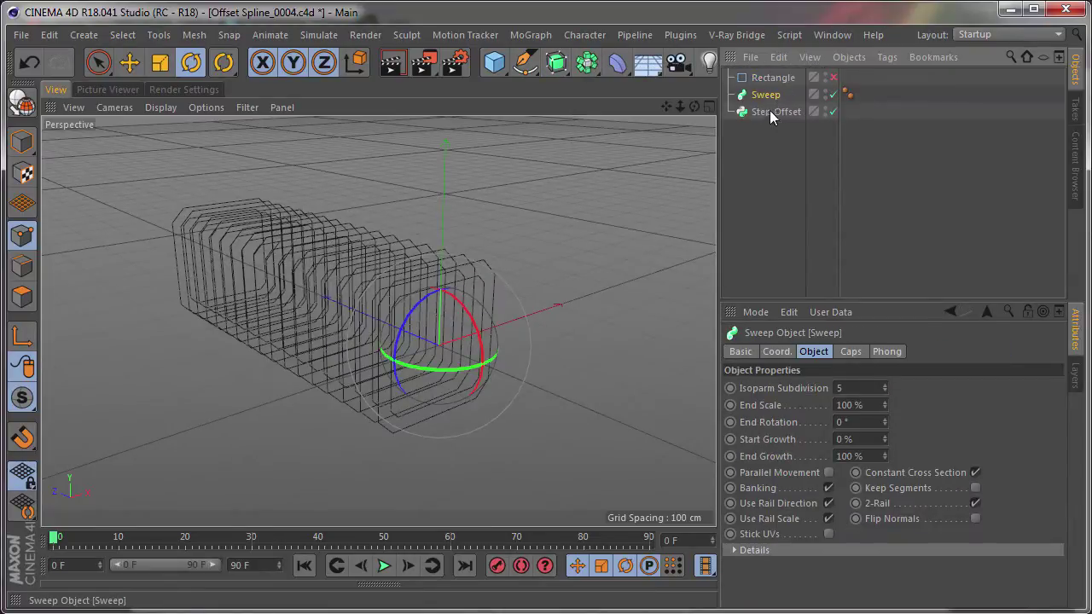
pyautogui.click(772, 115)
# Step: Add a 2 cm radius Circle and nest Step Offset inside the Sweep
pyautogui.moveTo(525, 62)
pyautogui.mouseDown()
pyautogui.moveTo(632, 154)
pyautogui.moveTo(742, 124)
pyautogui.mouseUp()
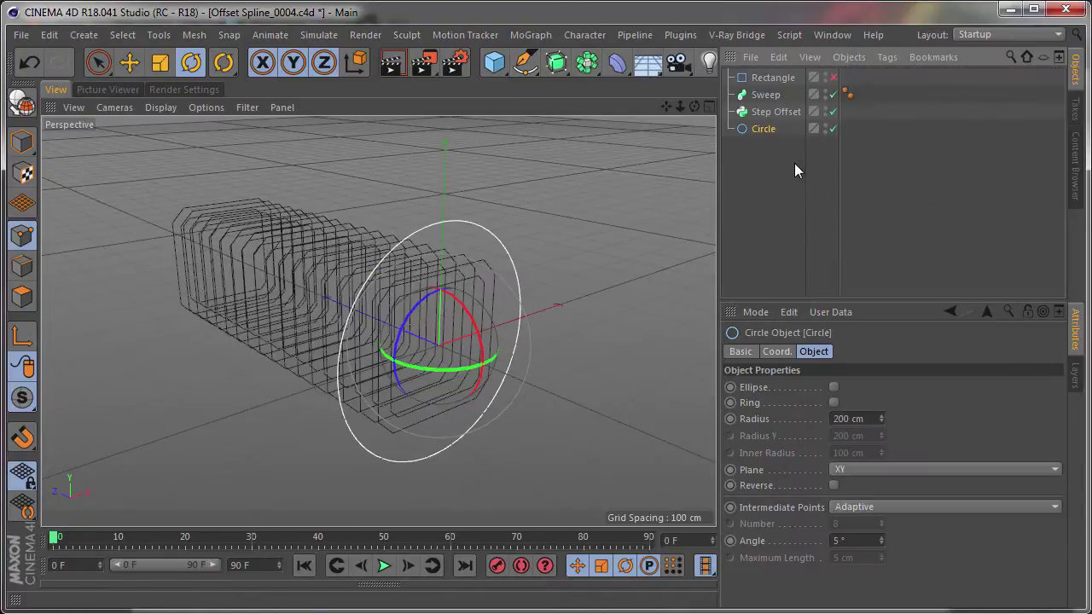
pyautogui.click(794, 170)
pyautogui.click(764, 128)
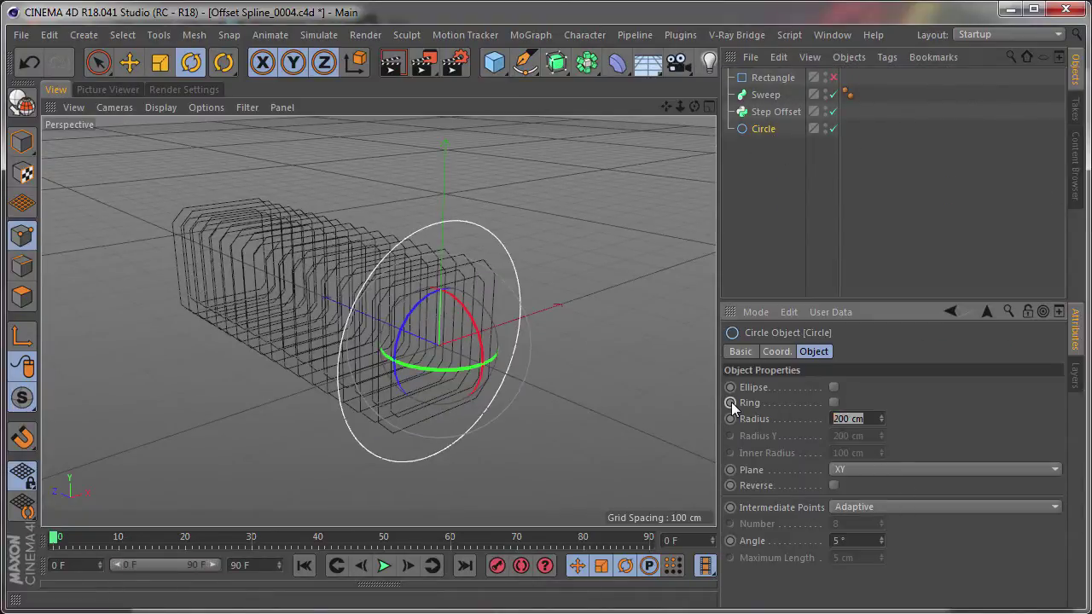
pyautogui.write('2')
pyautogui.press('Return')
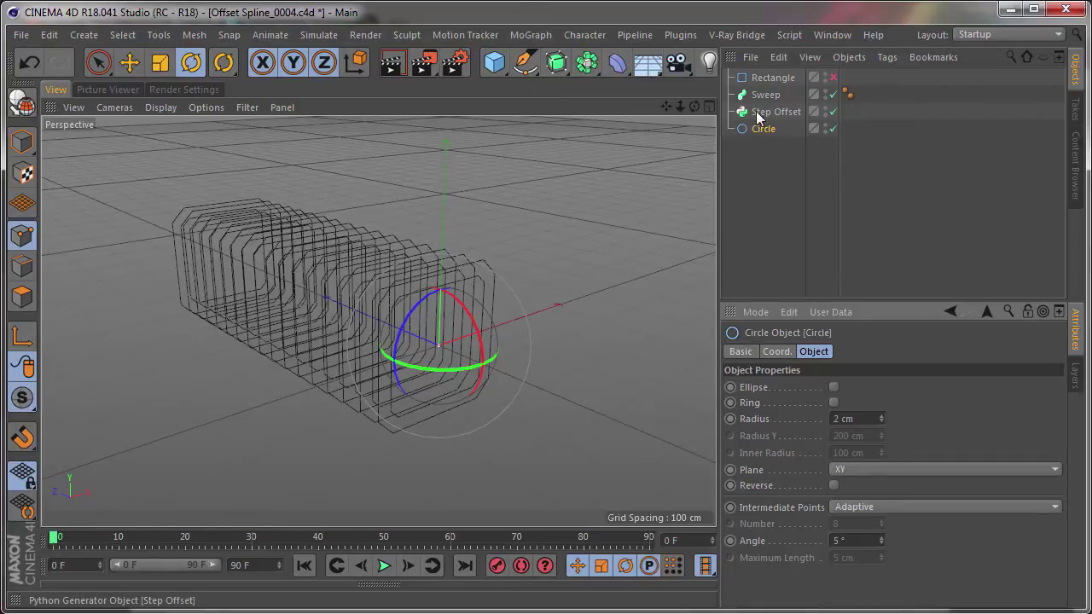
pyautogui.moveTo(758, 117)
pyautogui.mouseDown()
pyautogui.moveTo(768, 97)
pyautogui.moveTo(777, 126)
pyautogui.mouseUp()
# Step: Place the Circle inside the Sweep, above Step Offset, as the tube profile
pyautogui.click(777, 170)
pyautogui.scroll(-5, 627, 193)
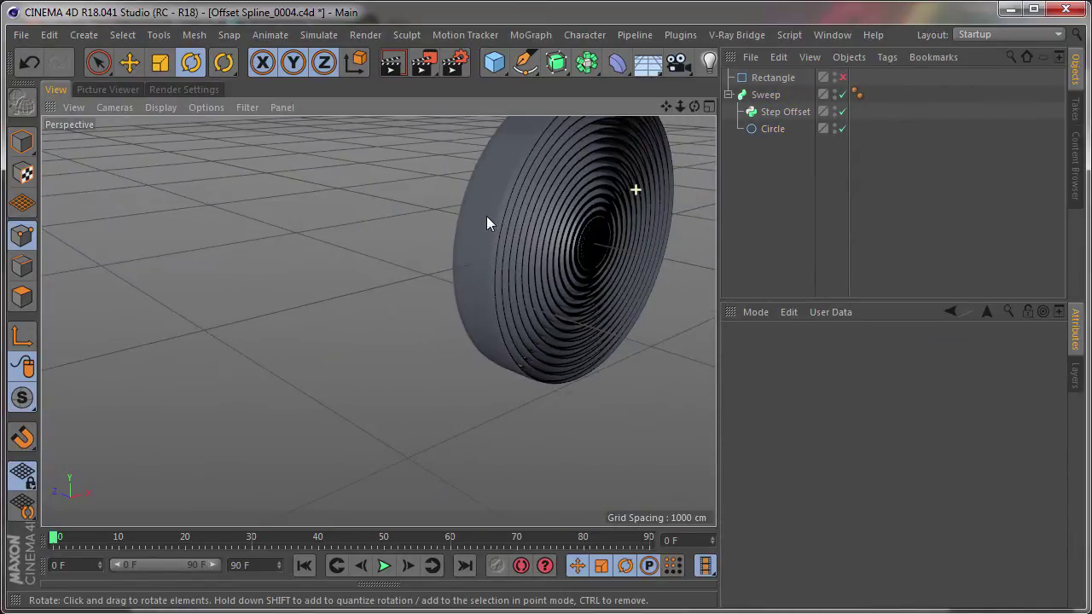
pyautogui.moveTo(486, 223)
pyautogui.keyDown('alt'); pyautogui.mouseDown()
pyautogui.moveTo(632, 207)
pyautogui.moveTo(708, 171)
pyautogui.mouseUp(); pyautogui.keyUp('alt')
pyautogui.moveTo(773, 130); pyautogui.dragTo(778, 109)
pyautogui.moveTo(378, 317)
pyautogui.keyDown('alt'); pyautogui.mouseDown()
pyautogui.moveTo(438, 236)
pyautogui.moveTo(488, 246)
pyautogui.mouseUp(); pyautogui.keyUp('alt')
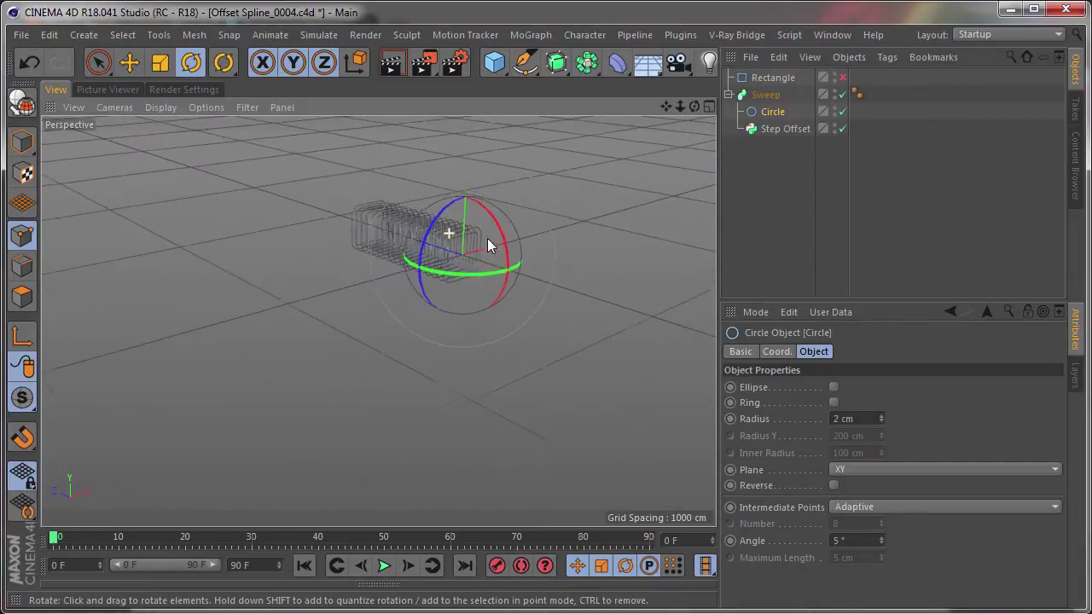
pyautogui.scroll(5, 488, 246)
pyautogui.scroll(2, 461, 248)
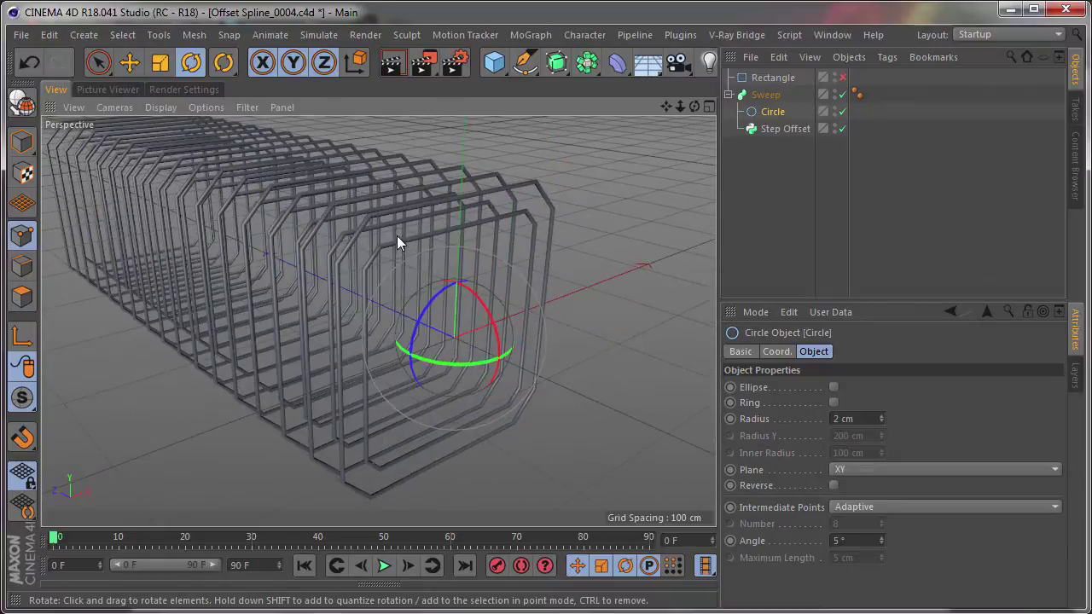
# Step: Set Step Offset's Movement Z to 29 to bring the swept rings closer
pyautogui.click(771, 151)
pyautogui.click(773, 95)
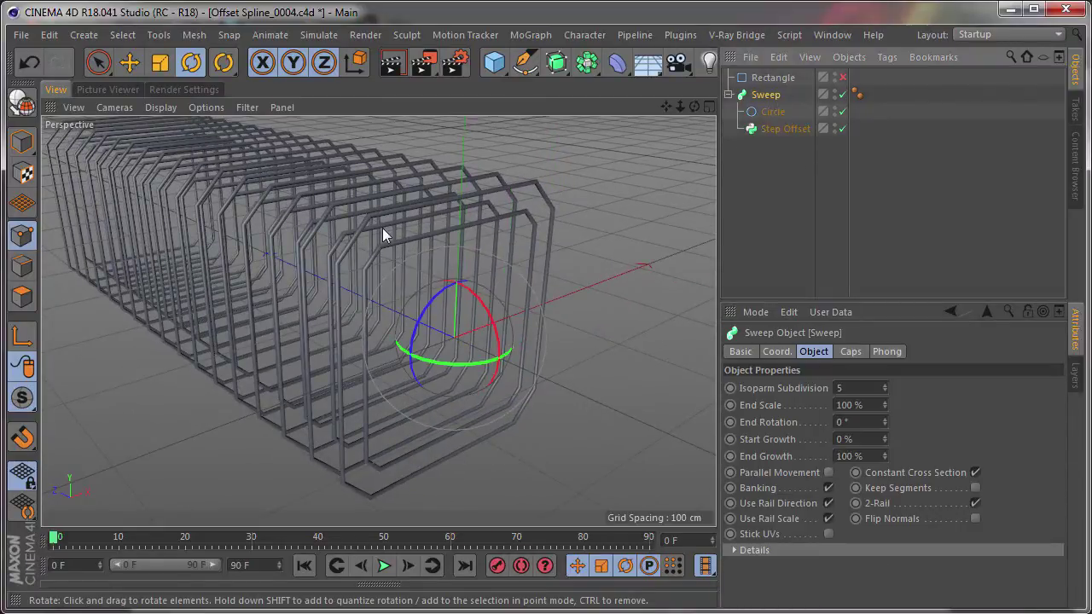
pyautogui.keyDown('alt'); pyautogui.moveTo(382, 228); pyautogui.dragTo(406, 229); pyautogui.keyUp('alt')
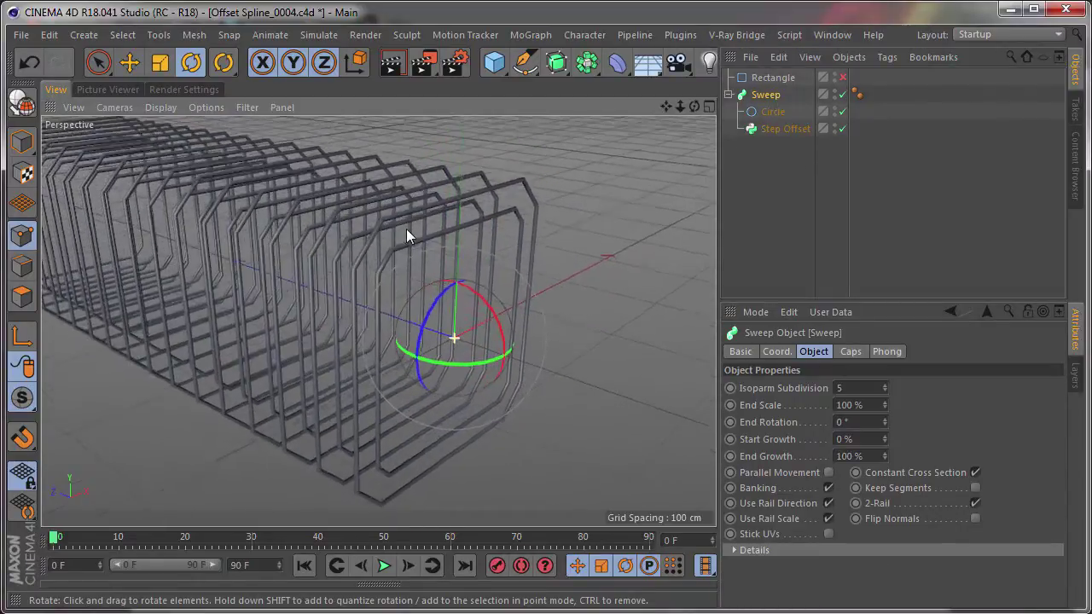
pyautogui.click(773, 129)
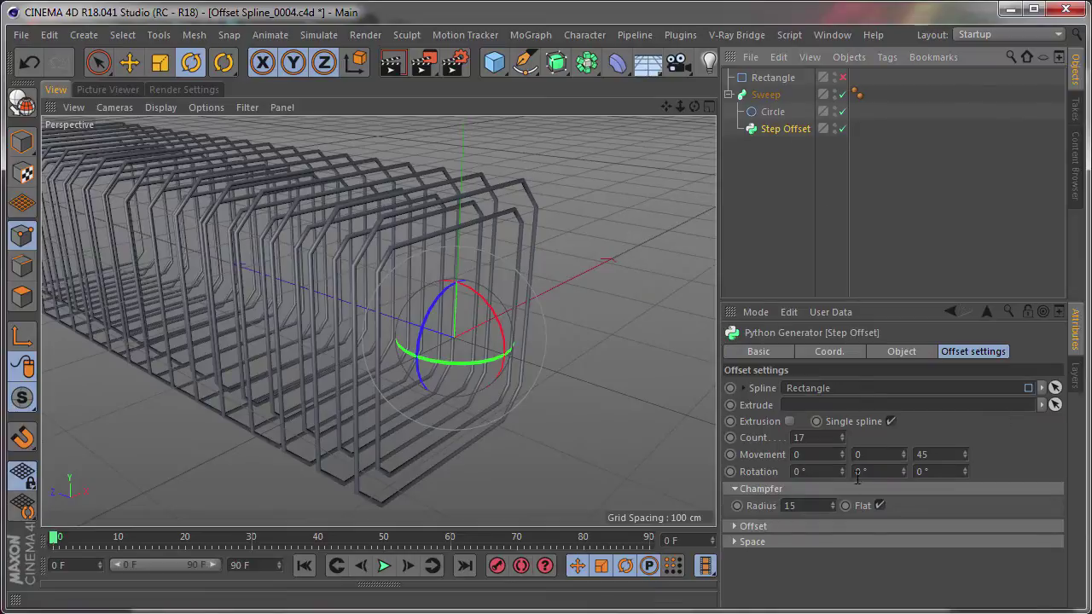
pyautogui.moveTo(965, 454); pyautogui.dragTo(965, 478)
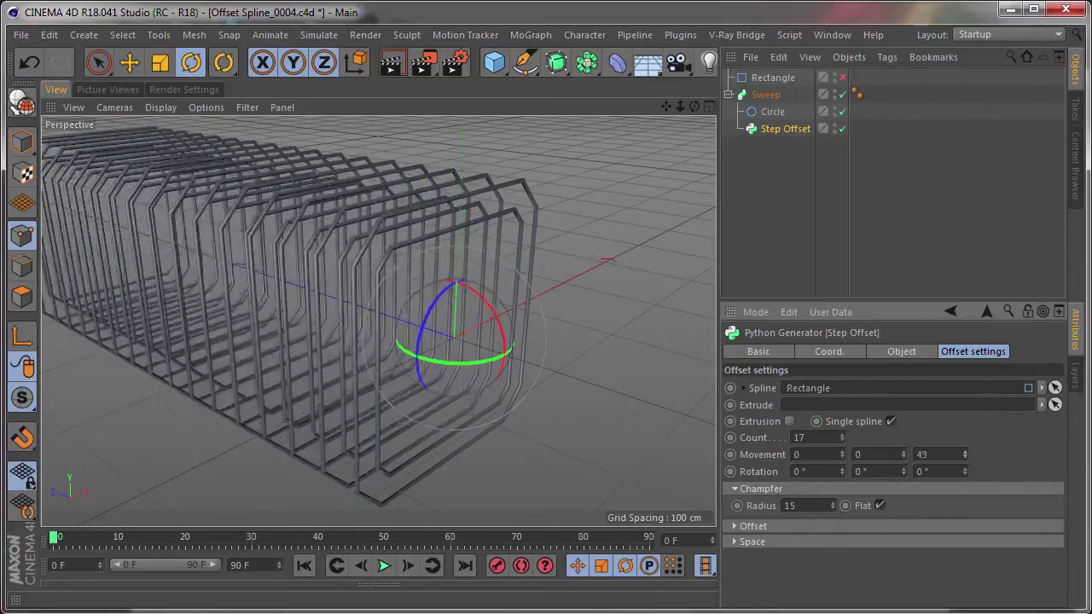
# Step: Give the Circle profile a 5 cm radius, then move Step Offset back out of the Sweep
pyautogui.click(772, 112)
pyautogui.moveTo(887, 413); pyautogui.dragTo(884, 408)
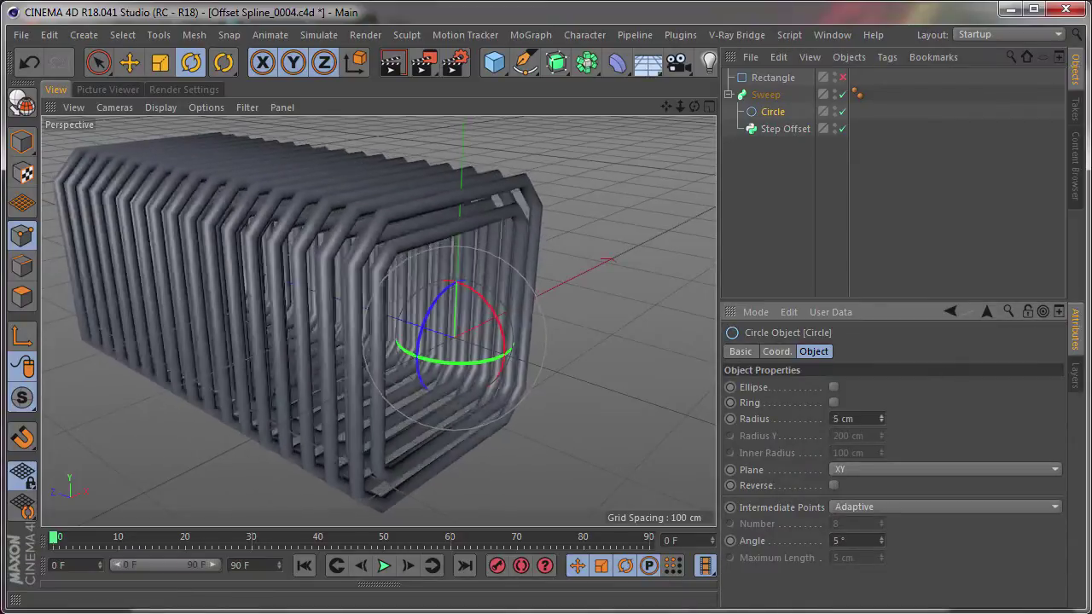
pyautogui.moveTo(444, 202)
pyautogui.keyDown('alt'); pyautogui.mouseDown()
pyautogui.moveTo(296, 170)
pyautogui.moveTo(463, 195)
pyautogui.moveTo(440, 204)
pyautogui.mouseUp(); pyautogui.keyUp('alt')
pyautogui.click(770, 196)
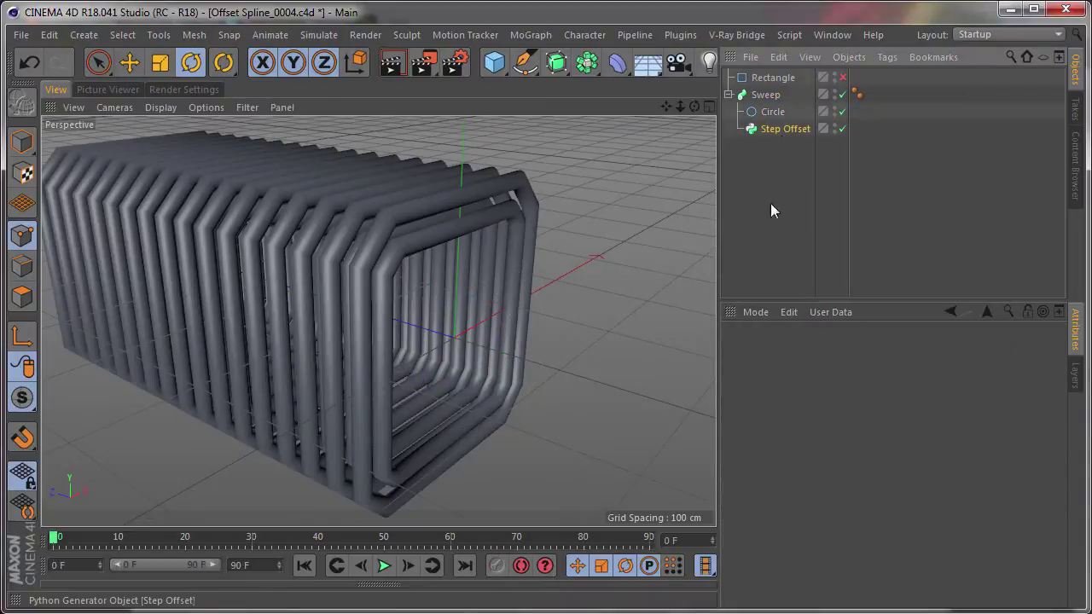
pyautogui.moveTo(773, 129); pyautogui.dragTo(772, 106)
# Step: Delete the leftover Sweep along with its Circle profile
pyautogui.click(766, 95)
pyautogui.press('Delete')
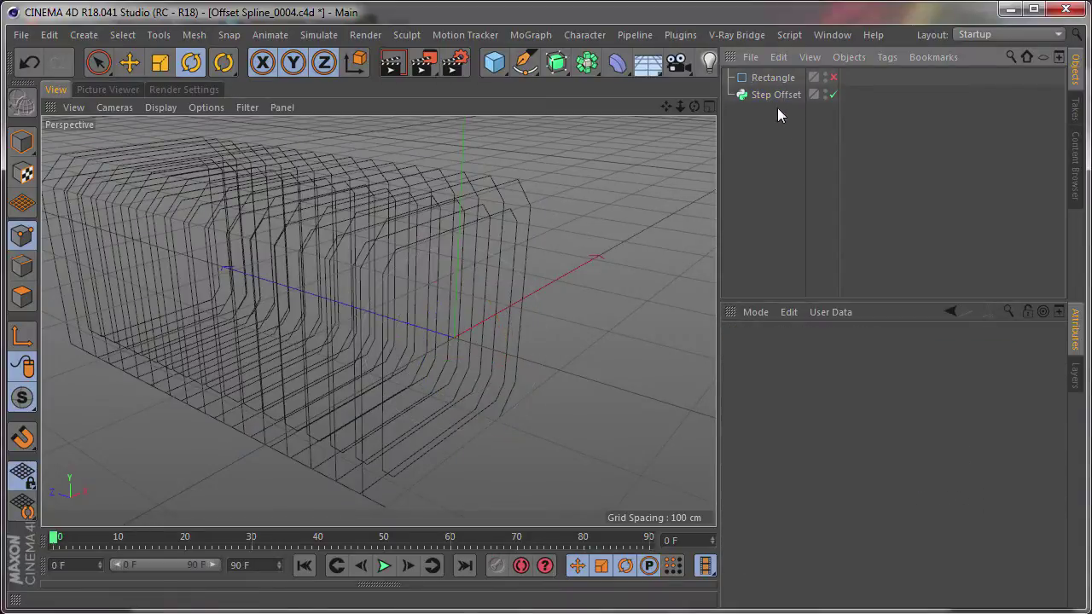
pyautogui.click(772, 95)
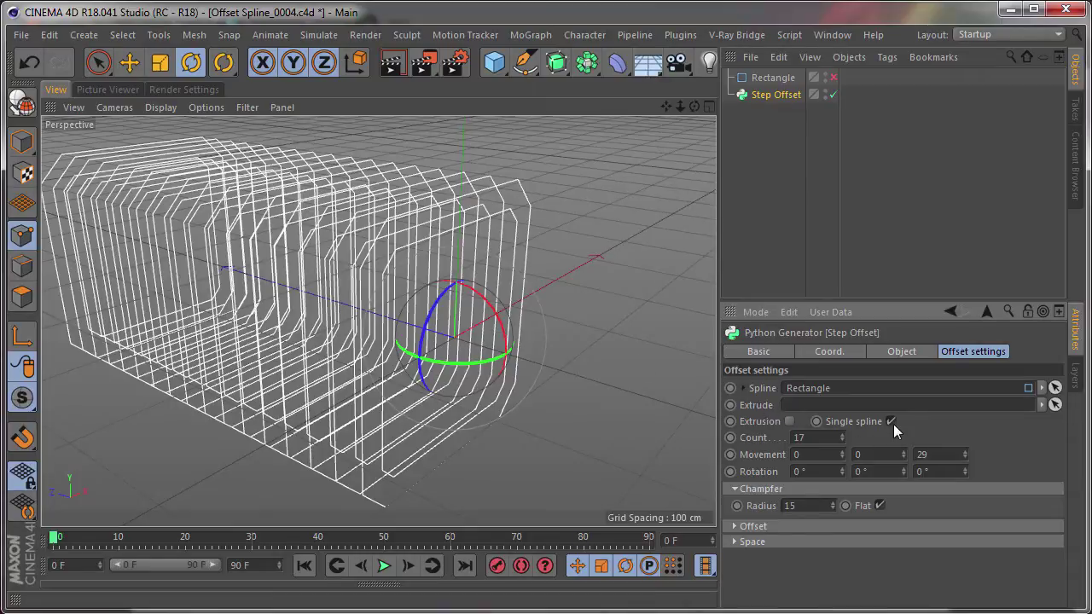
# Step: Turn on Step Offset's extrusion and reset its Movement Z to 0
pyautogui.click(789, 422)
pyautogui.moveTo(383, 273)
pyautogui.keyDown('alt'); pyautogui.mouseDown()
pyautogui.moveTo(351, 247)
pyautogui.moveTo(376, 271)
pyautogui.moveTo(395, 254)
pyautogui.moveTo(414, 273)
pyautogui.moveTo(388, 252)
pyautogui.mouseUp(); pyautogui.keyUp('alt')
pyautogui.rightClick(964, 454)
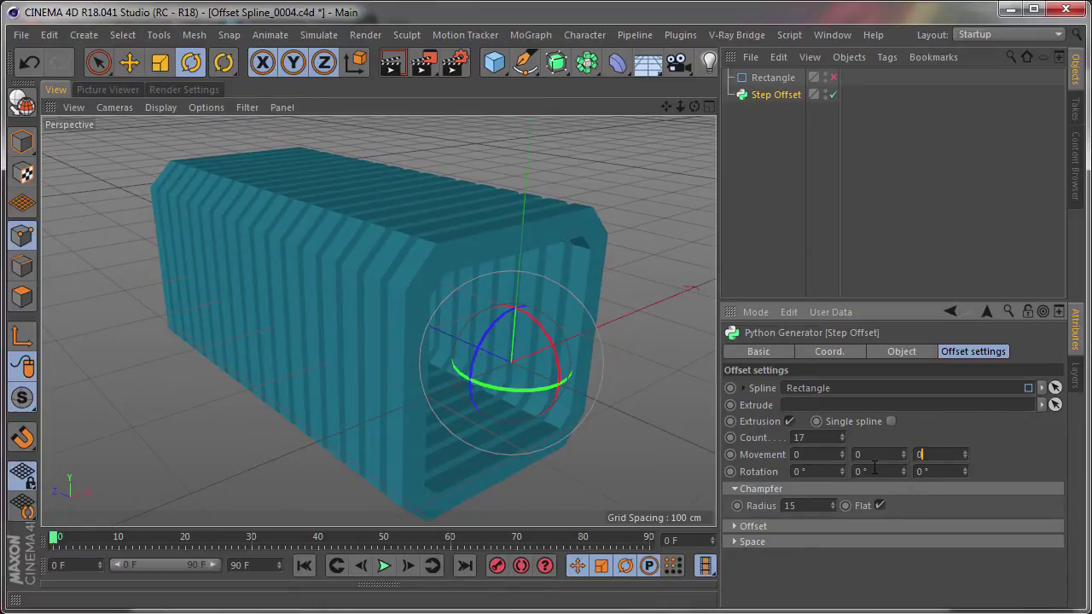
pyautogui.click(808, 543)
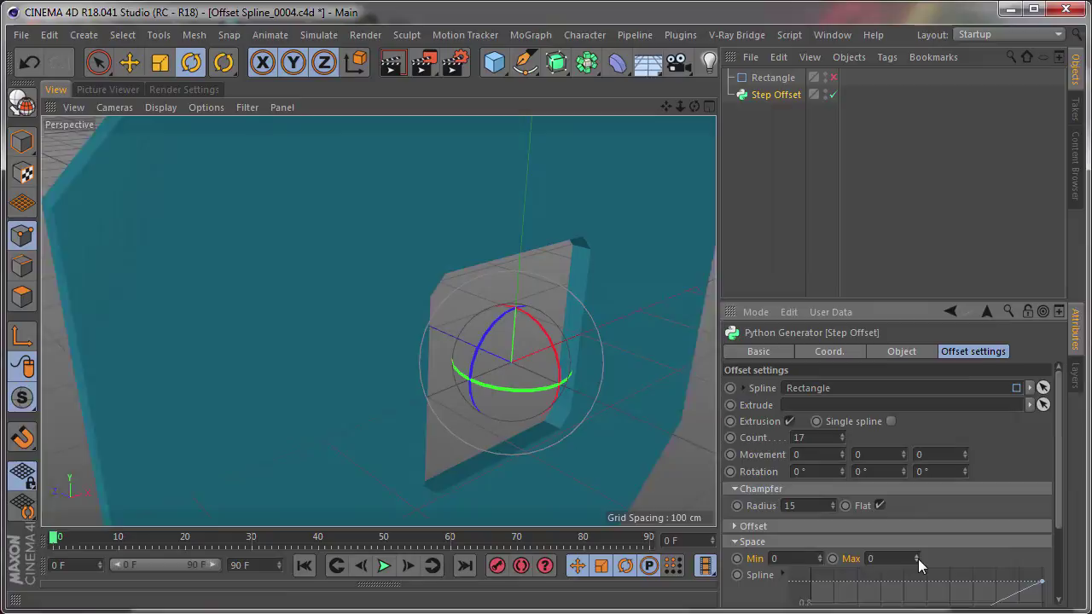
# Step: Spread the rings with Space Min 0 and Max 26, then add an Extrude object
pyautogui.moveTo(918, 559)
pyautogui.mouseDown()
pyautogui.moveTo(918, 538)
pyautogui.moveTo(916, 555)
pyautogui.mouseUp()
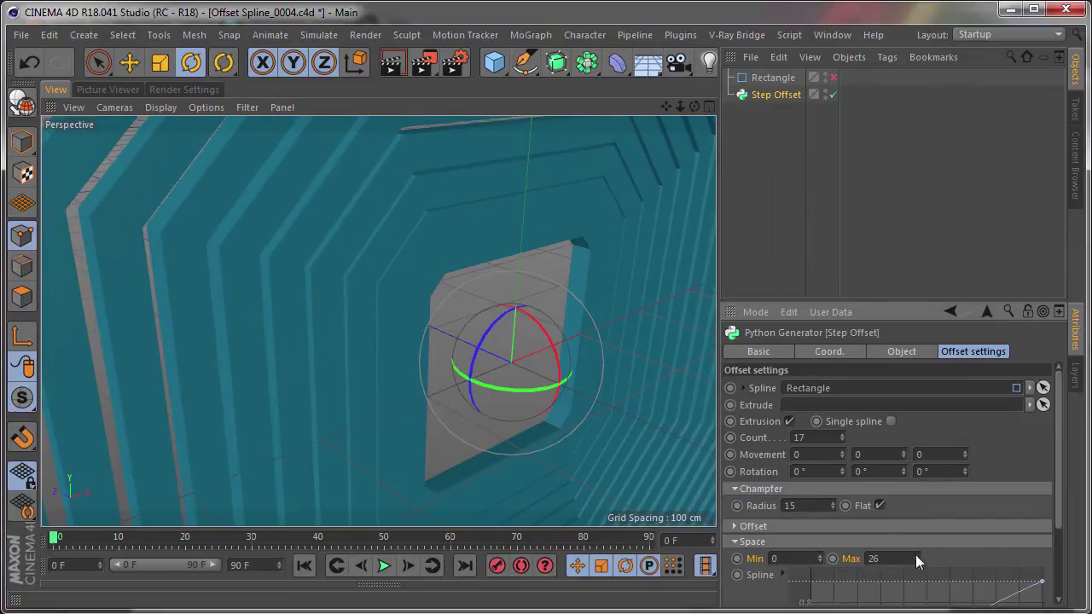
pyautogui.moveTo(566, 233)
pyautogui.keyDown('alt'); pyautogui.mouseDown()
pyautogui.moveTo(490, 283)
pyautogui.moveTo(475, 261)
pyautogui.moveTo(509, 250)
pyautogui.moveTo(455, 231)
pyautogui.mouseUp(); pyautogui.keyUp('alt')
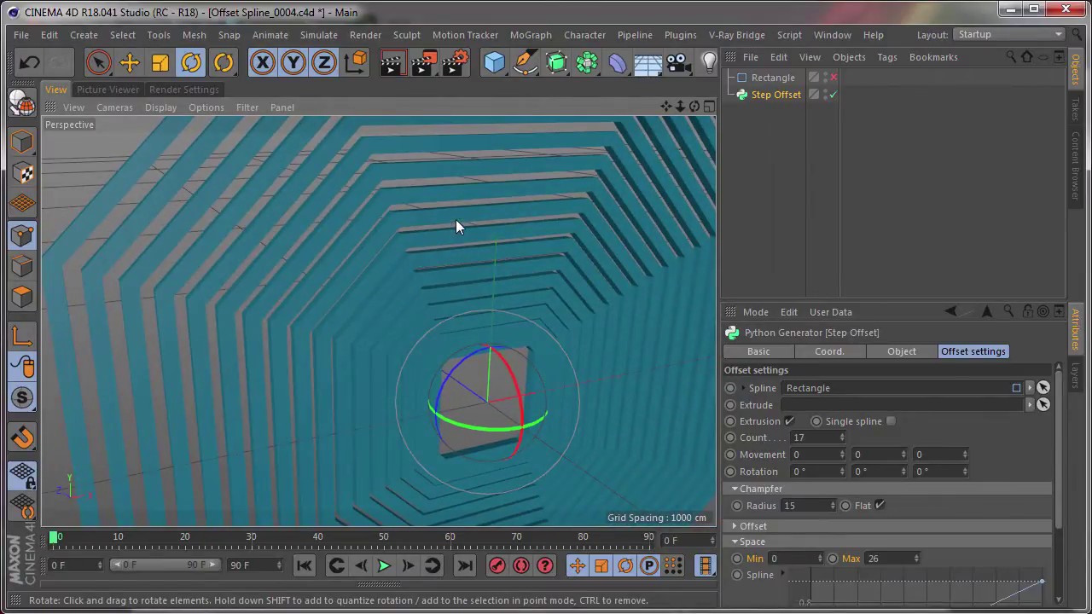
pyautogui.click(861, 492)
pyautogui.click(914, 520)
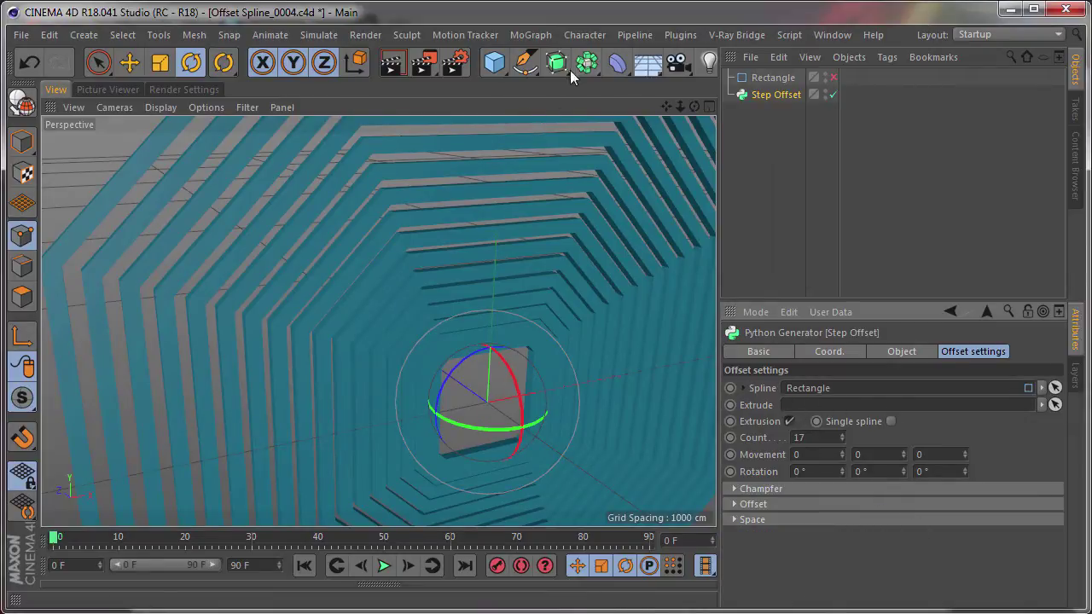
pyautogui.moveTo(561, 65)
pyautogui.mouseDown()
pyautogui.moveTo(586, 111)
pyautogui.moveTo(765, 89)
pyautogui.moveTo(823, 407)
pyautogui.mouseUp()
# Step: Link the Extrude into Step Offset and deepen its Movement Z to 92 cm
pyautogui.click(754, 113)
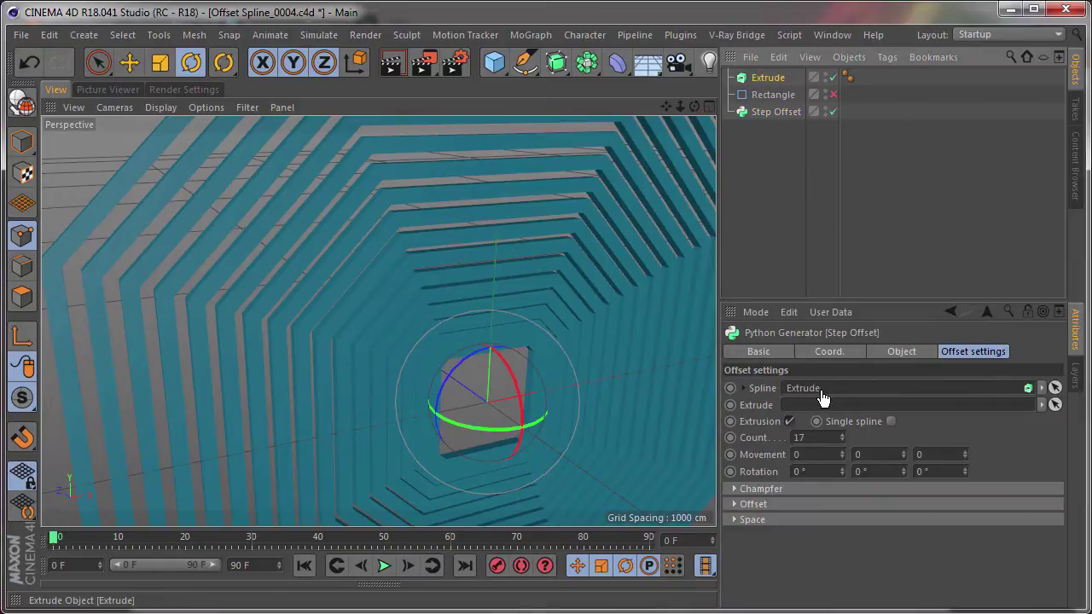
pyautogui.click(744, 405)
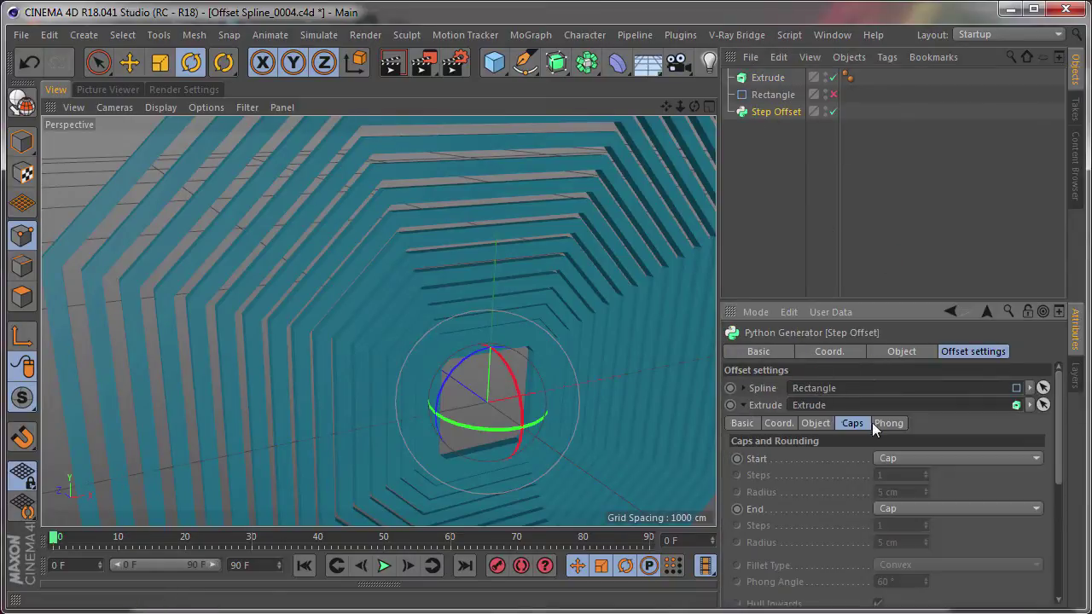
pyautogui.click(814, 424)
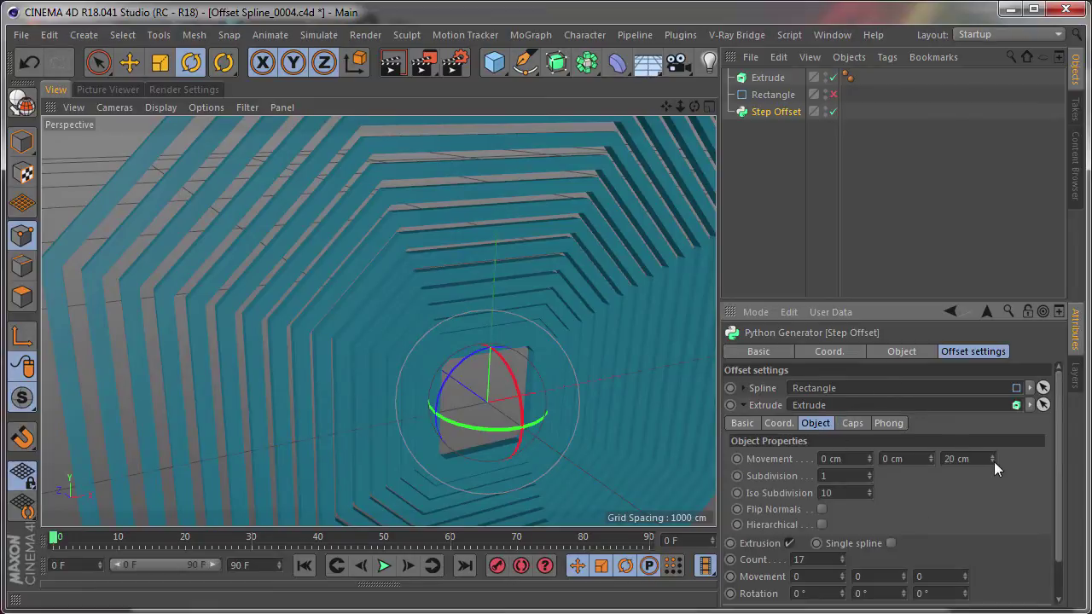
pyautogui.moveTo(995, 459); pyautogui.dragTo(995, 418)
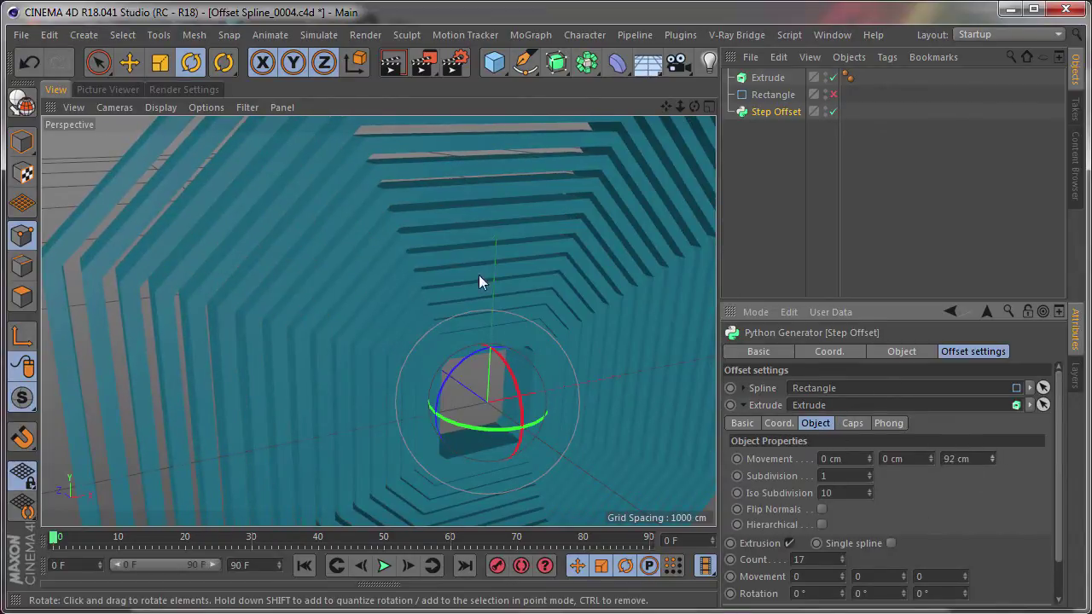
pyautogui.moveTo(479, 281)
pyautogui.keyDown('alt'); pyautogui.mouseDown()
pyautogui.moveTo(400, 275)
pyautogui.moveTo(476, 269)
pyautogui.moveTo(382, 246)
pyautogui.mouseUp(); pyautogui.keyUp('alt')
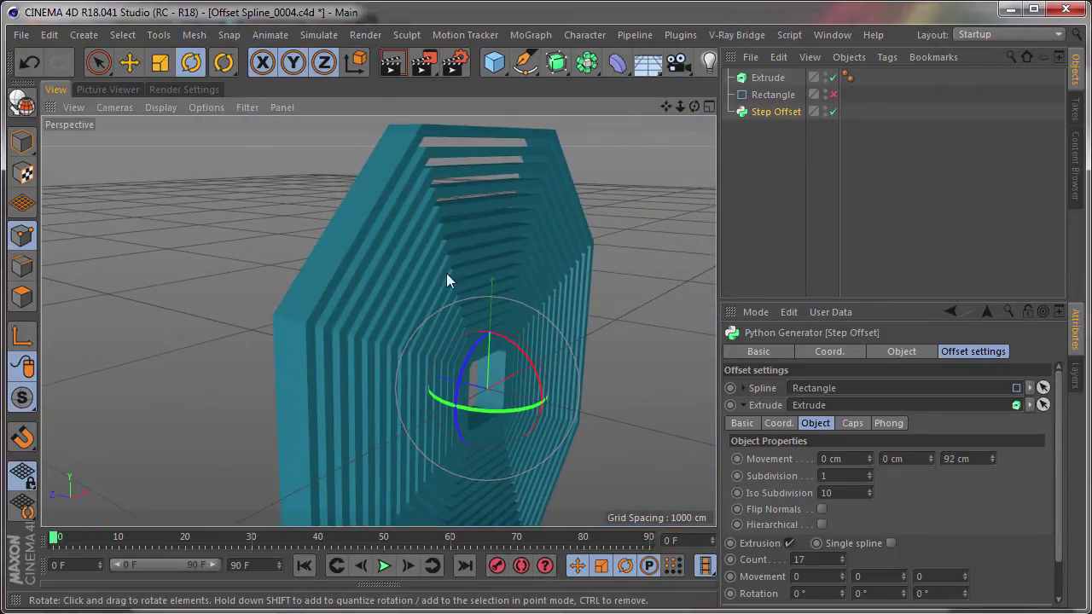
pyautogui.keyDown('alt'); pyautogui.moveTo(446, 280); pyautogui.dragTo(430, 269); pyautogui.keyUp('alt')
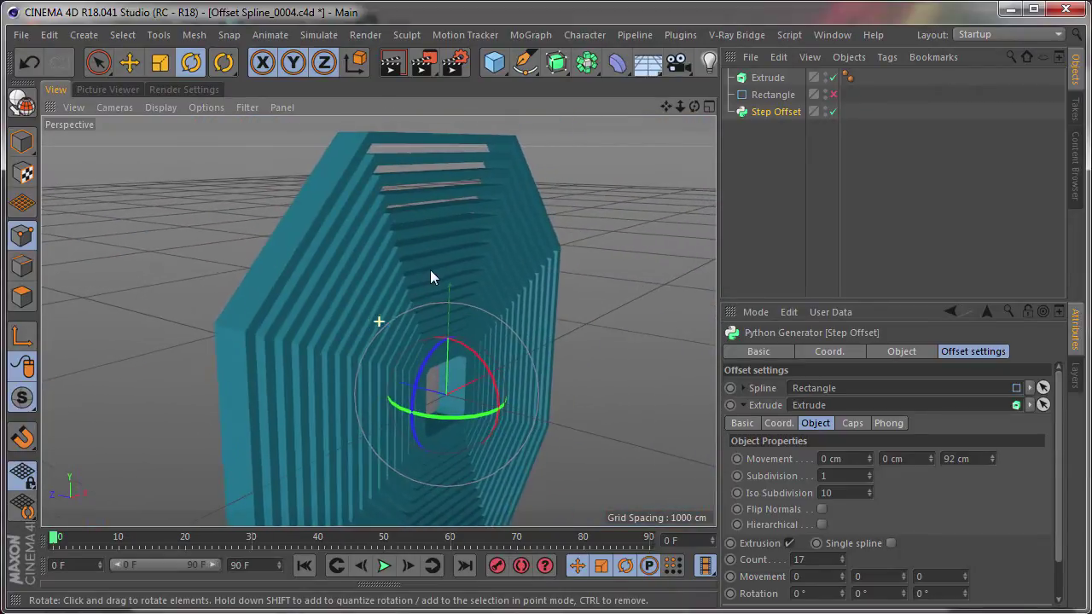
# Step: Show the viewport shaded with edges and raise the Extrude subdivision to 6
pyautogui.click(870, 472)
pyautogui.click(870, 472)
pyautogui.click(153, 107)
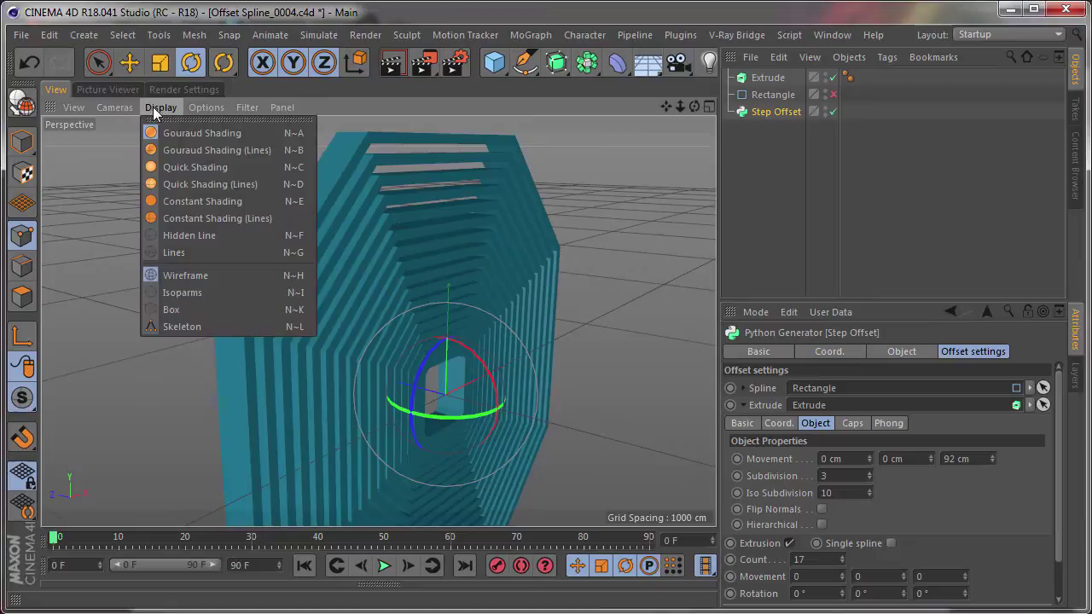
pyautogui.click(177, 150)
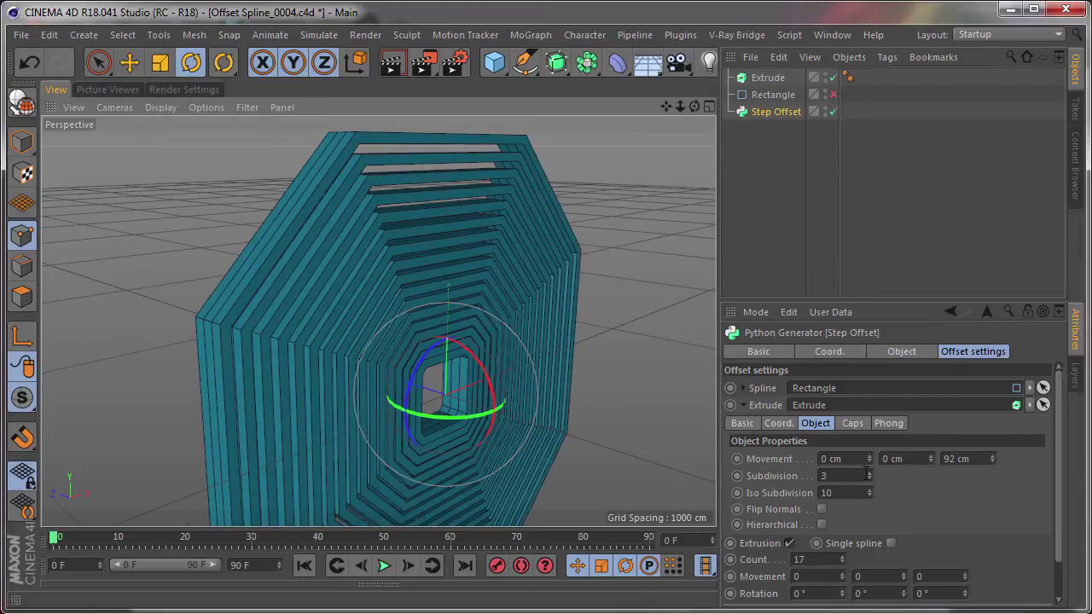
pyautogui.click(869, 473)
pyautogui.click(869, 473)
pyautogui.click(870, 472)
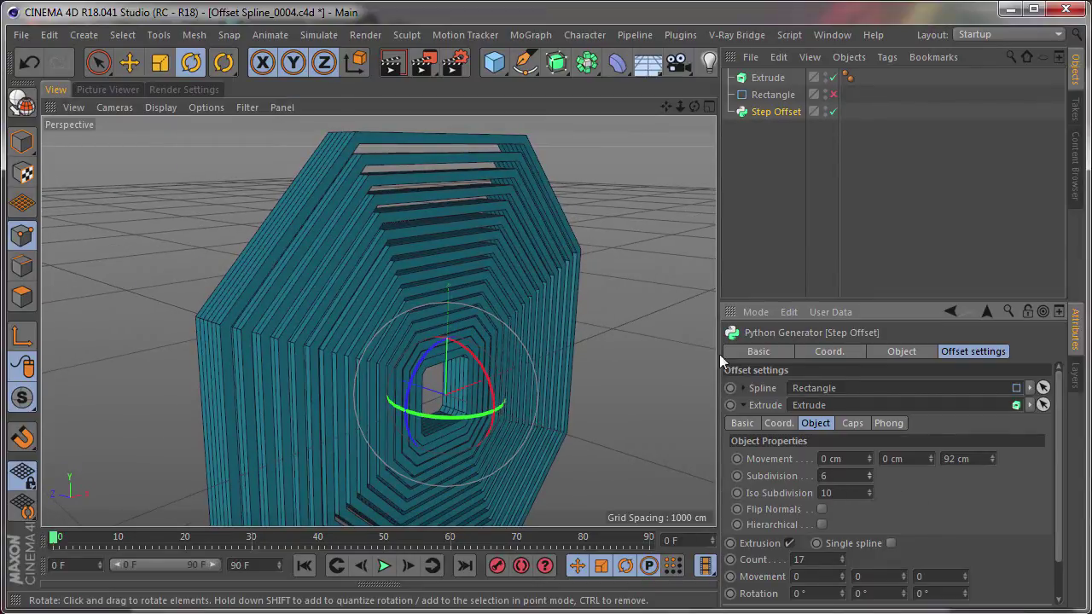
# Step: Raise Step Offset's Offset Min and Max together from 25 to 39
pyautogui.click(744, 404)
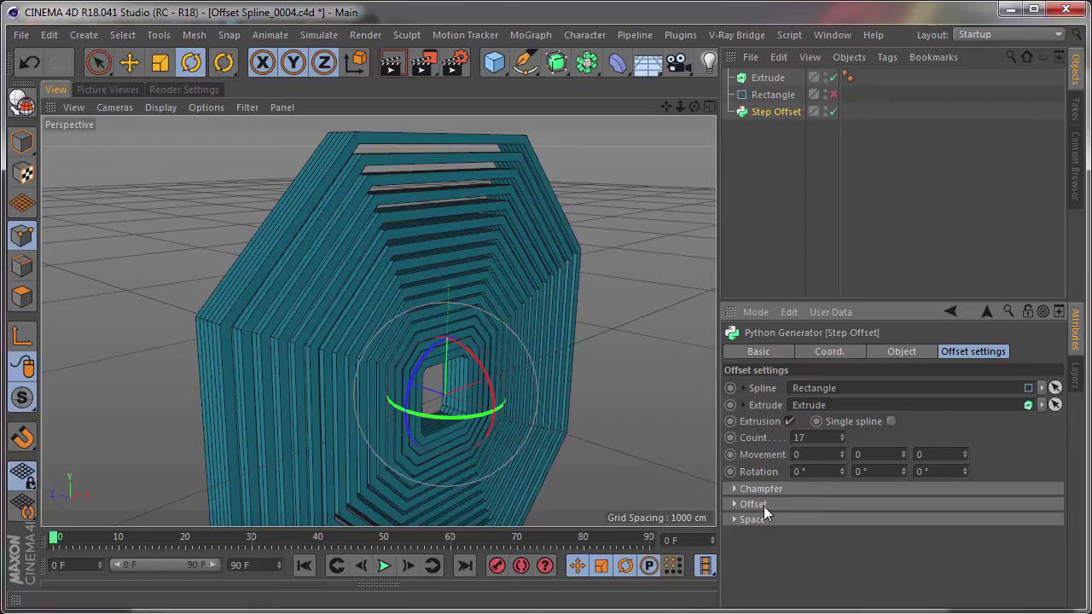
pyautogui.click(764, 505)
pyautogui.click(755, 522)
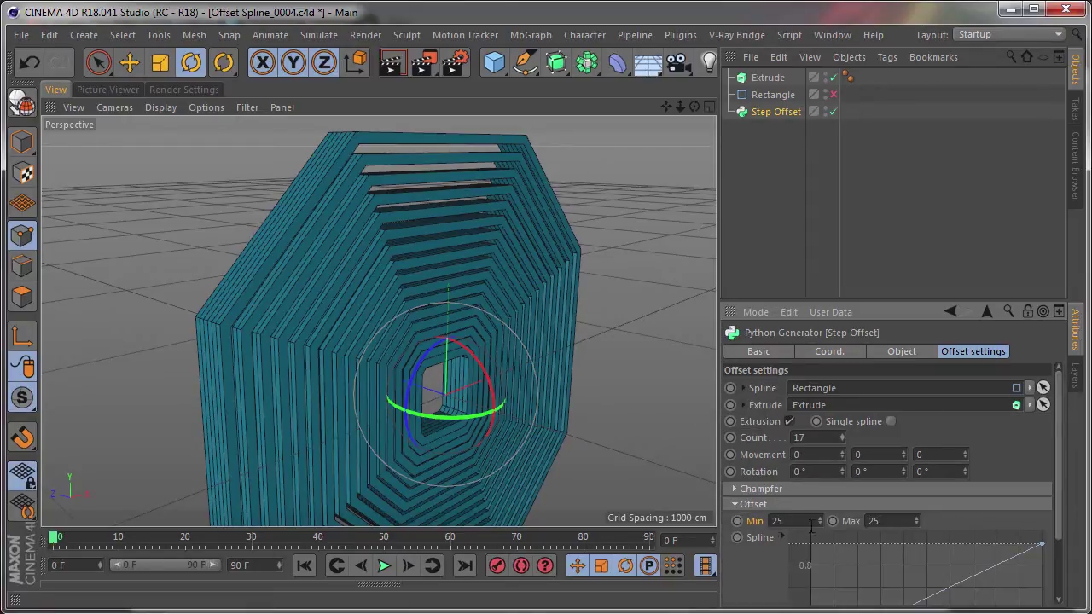
pyautogui.keyDown('ctrl'); pyautogui.click(850, 521); pyautogui.keyUp('ctrl')
pyautogui.moveTo(916, 522); pyautogui.dragTo(410, 316)
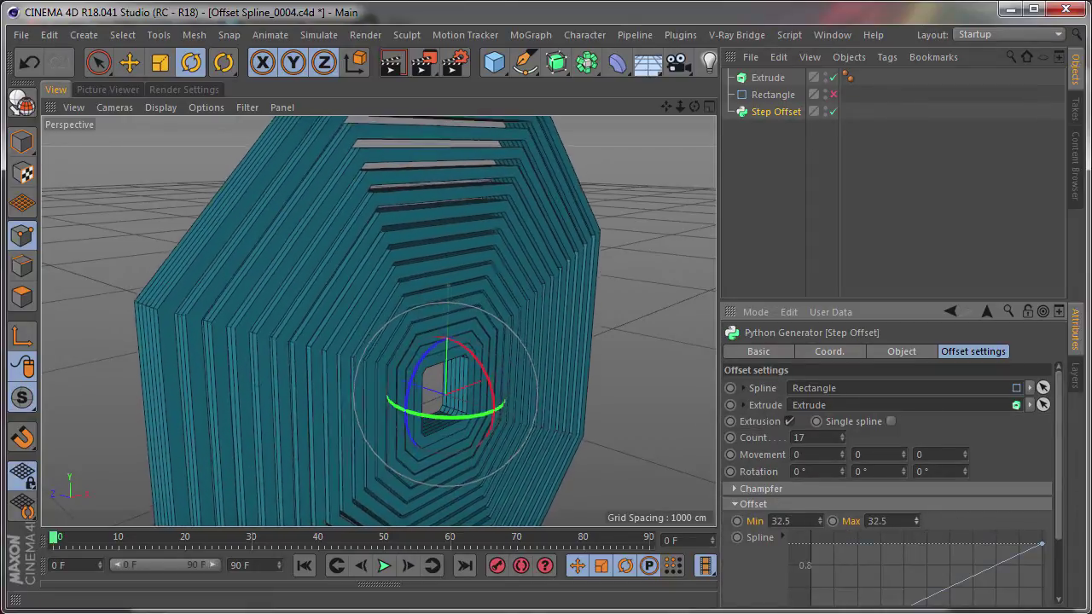
pyautogui.scroll(5, 408, 307)
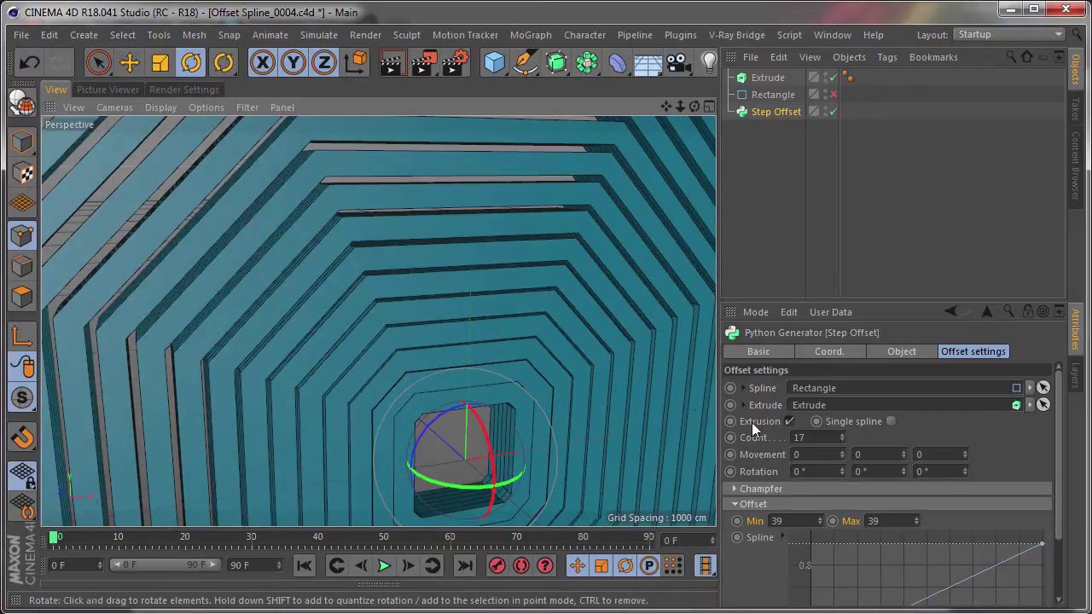
# Step: Set the Extrude start and end caps to Fillet Cap with 10 cm radius and 5 steps
pyautogui.click(744, 405)
pyautogui.click(852, 423)
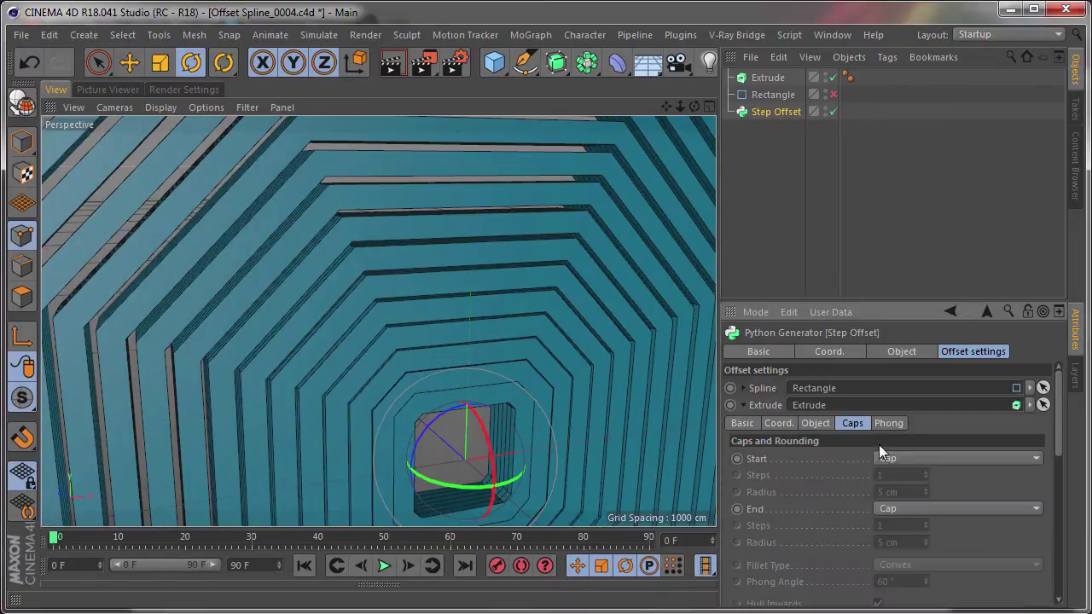
pyautogui.click(919, 510)
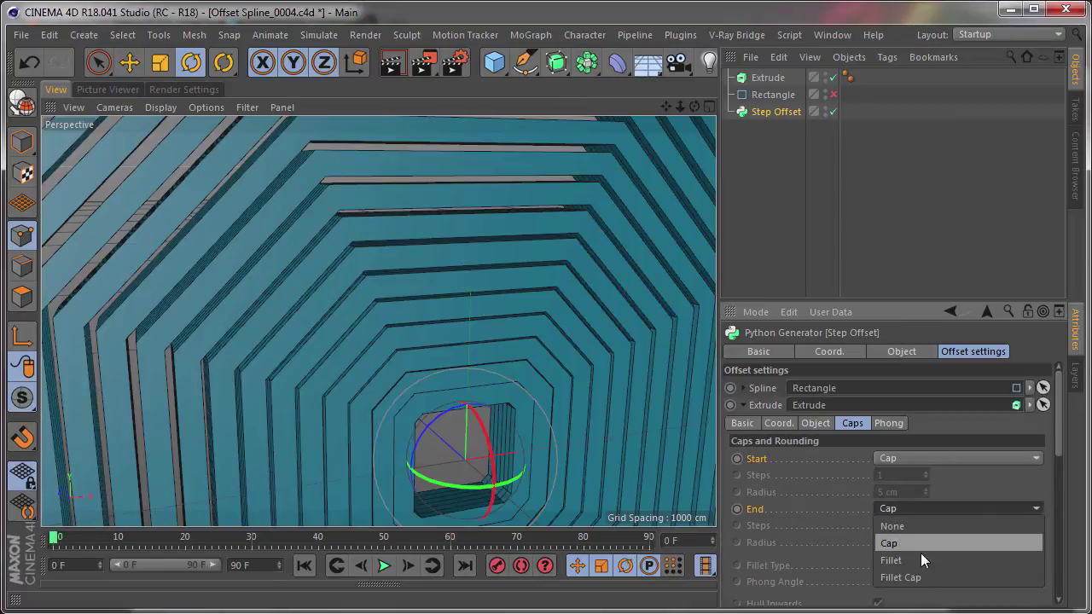
pyautogui.click(920, 577)
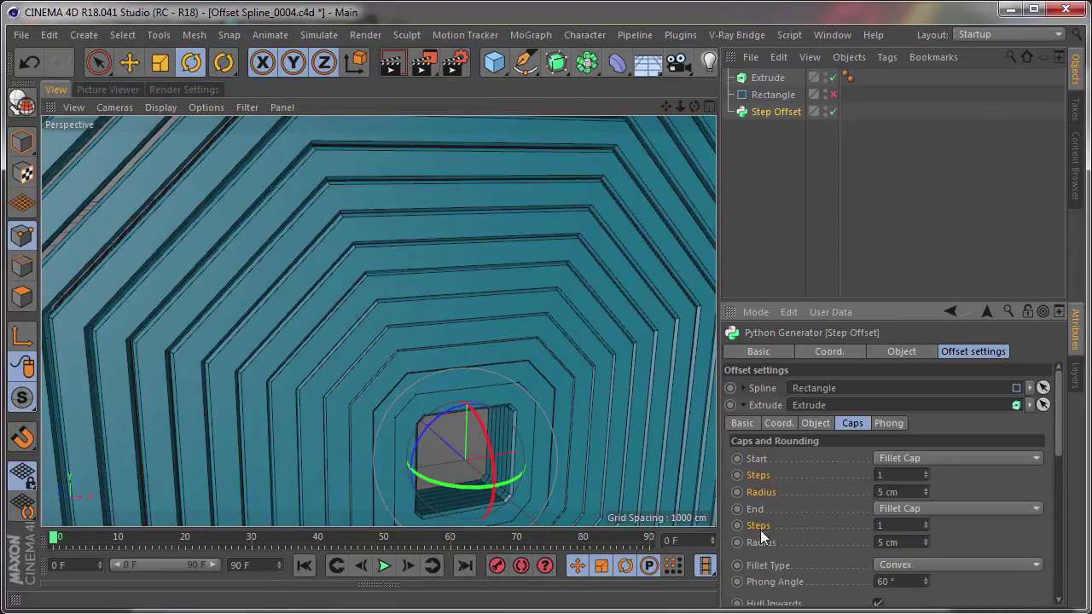
pyautogui.moveTo(925, 535); pyautogui.dragTo(927, 536)
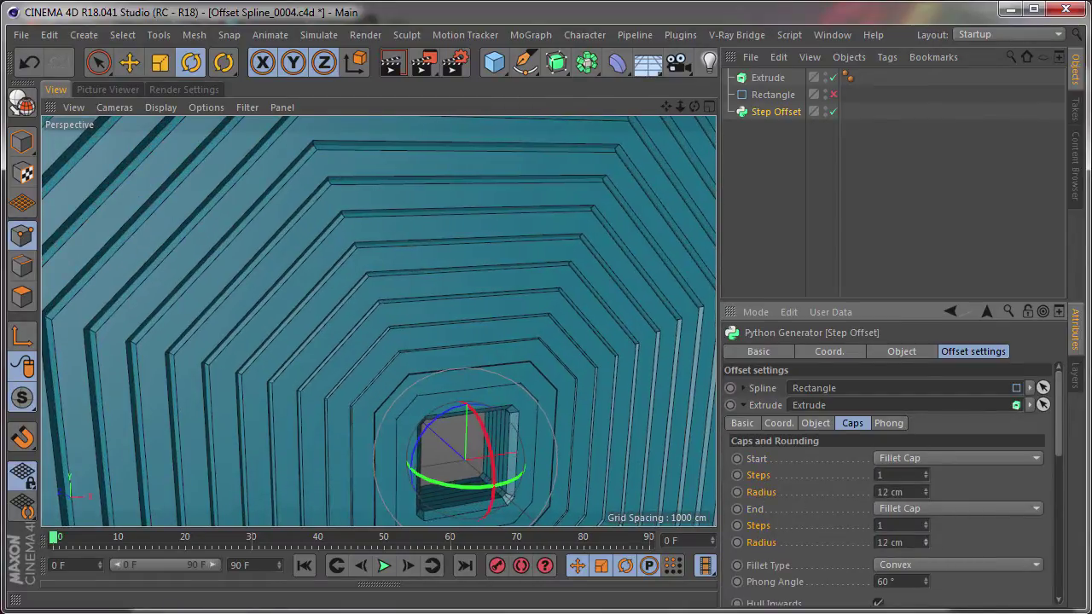
pyautogui.moveTo(926, 475); pyautogui.dragTo(926, 461)
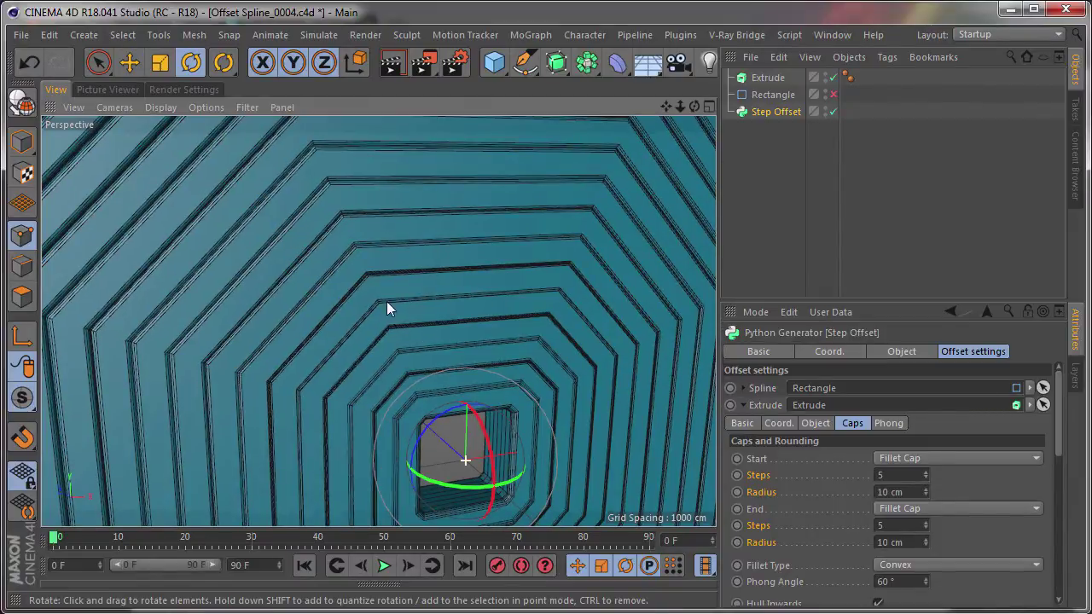
# Step: Orbit to a front view of the rounded stepped octagon rings
pyautogui.moveTo(386, 301)
pyautogui.keyDown('alt'); pyautogui.mouseDown()
pyautogui.moveTo(312, 307)
pyautogui.moveTo(570, 391)
pyautogui.mouseUp(); pyautogui.keyUp('alt')
pyautogui.scroll(-5, 950, 439)
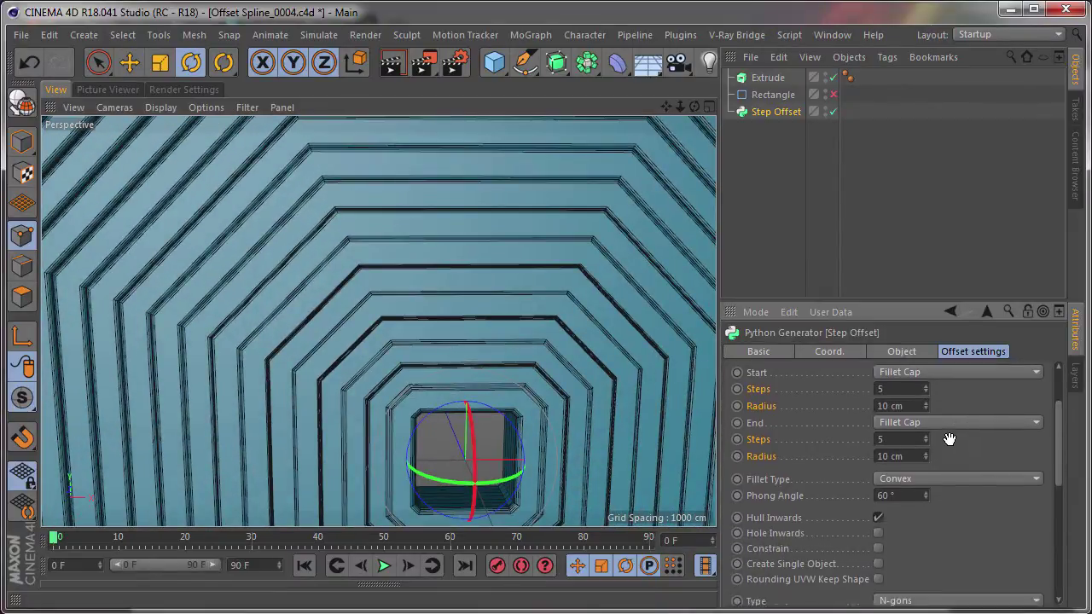
pyautogui.scroll(-2, 938, 524)
pyautogui.scroll(-3, 941, 446)
pyautogui.scroll(-1, 942, 446)
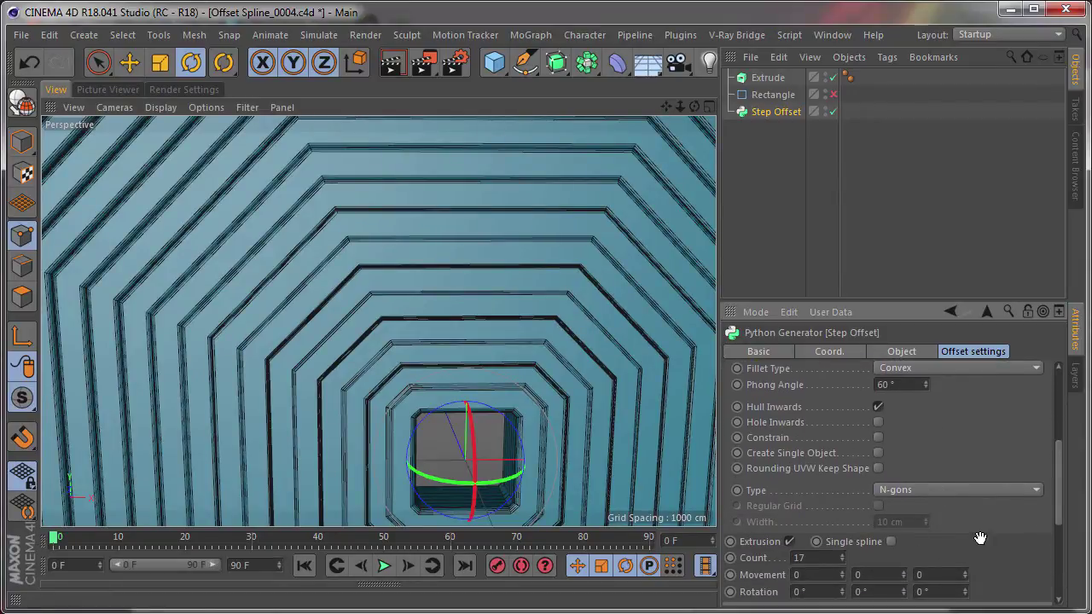
pyautogui.scroll(2, 980, 537)
pyautogui.scroll(3, 966, 474)
pyautogui.scroll(2, 964, 512)
pyautogui.scroll(1, 973, 478)
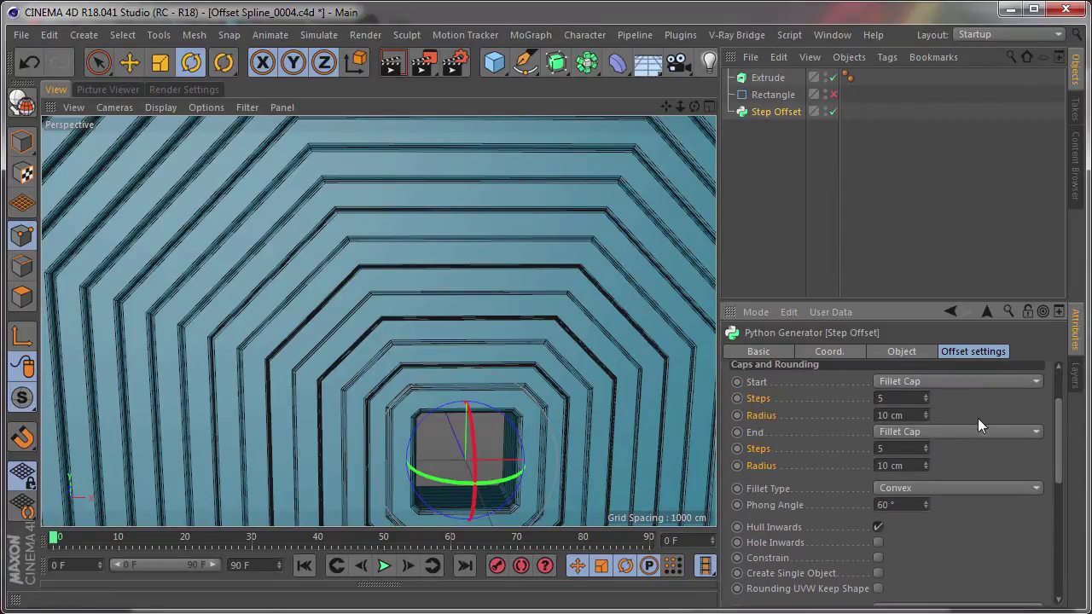
pyautogui.scroll(3, 971, 478)
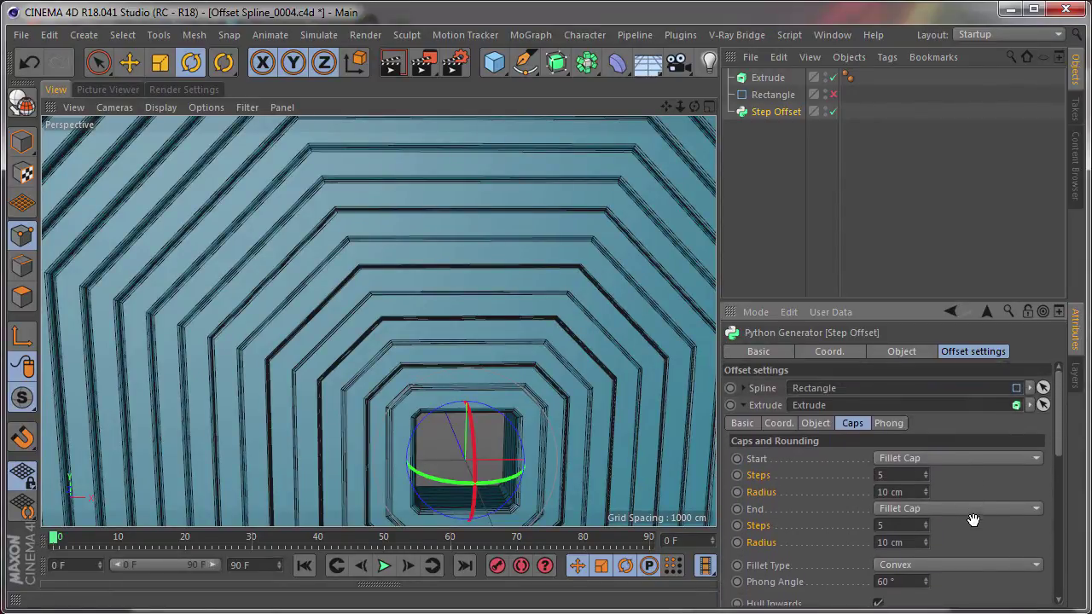
pyautogui.click(744, 406)
pyautogui.keyDown('alt'); pyautogui.moveTo(426, 260); pyautogui.dragTo(447, 229); pyautogui.keyUp('alt')
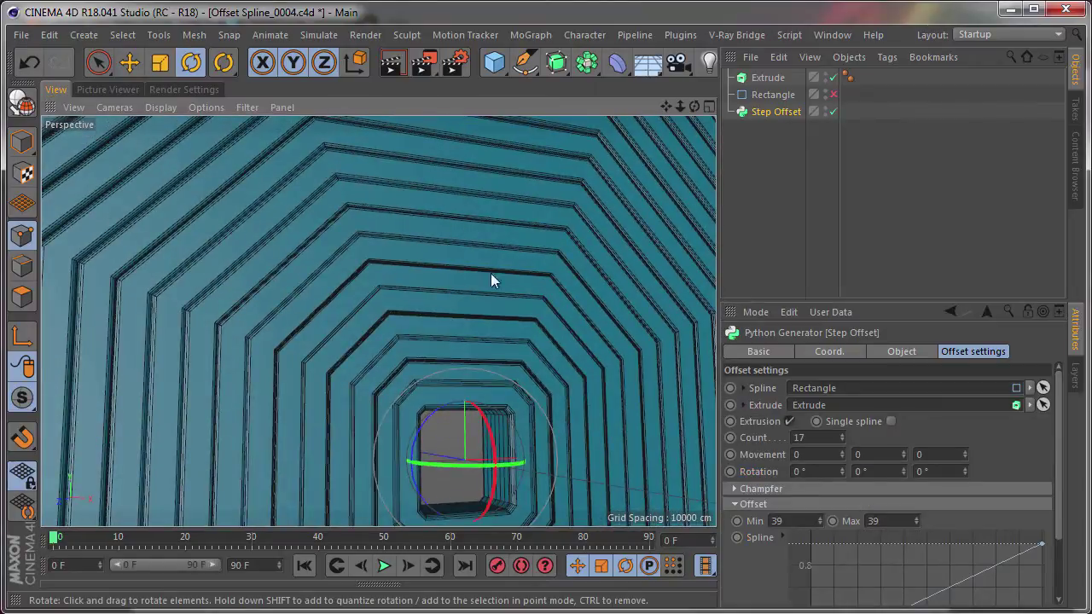
pyautogui.moveTo(491, 280)
pyautogui.keyDown('alt'); pyautogui.mouseDown()
pyautogui.moveTo(446, 288)
pyautogui.moveTo(507, 259)
pyautogui.moveTo(414, 300)
pyautogui.moveTo(504, 325)
pyautogui.moveTo(703, 237)
pyautogui.mouseUp(); pyautogui.keyUp('alt')
# Step: Set the Step Offset Champfer radius to 0 to square the ring corners
pyautogui.click(791, 164)
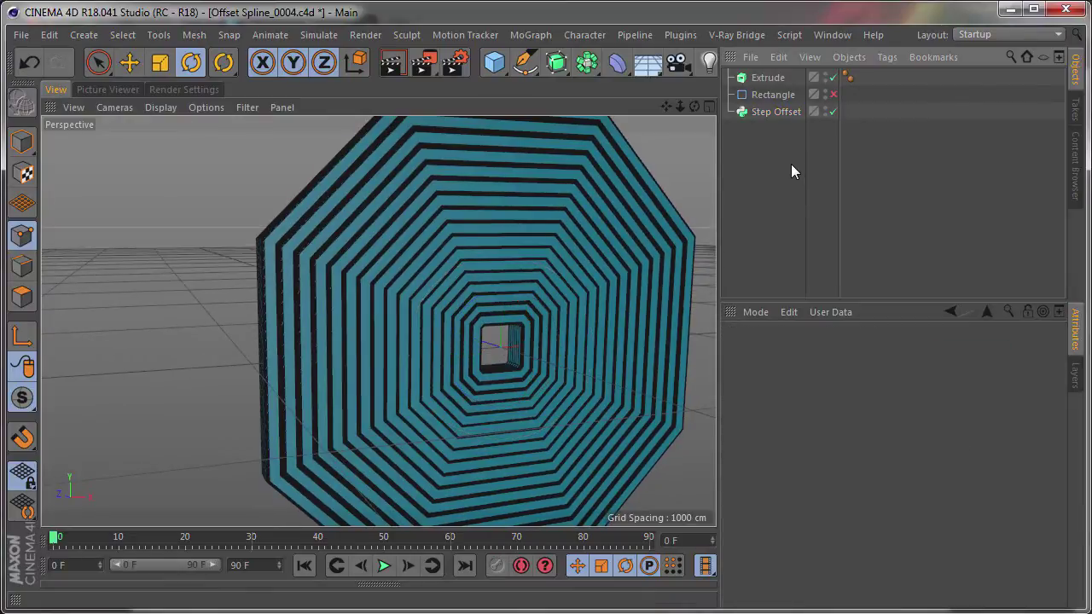
pyautogui.click(773, 96)
pyautogui.click(779, 113)
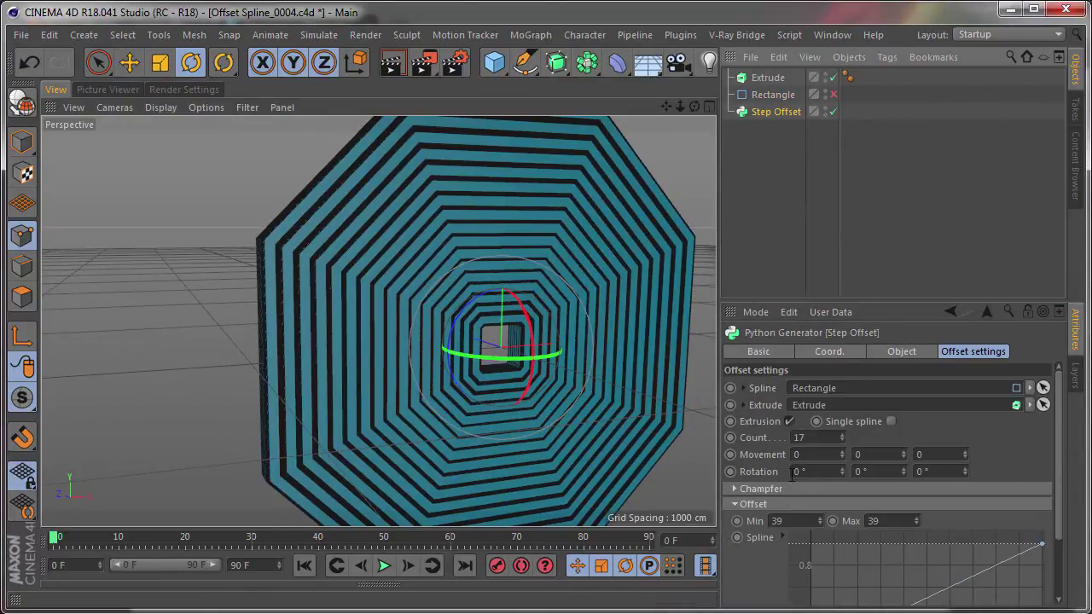
pyautogui.click(783, 505)
pyautogui.click(783, 489)
pyautogui.doubleClick(806, 505)
pyautogui.write('0')
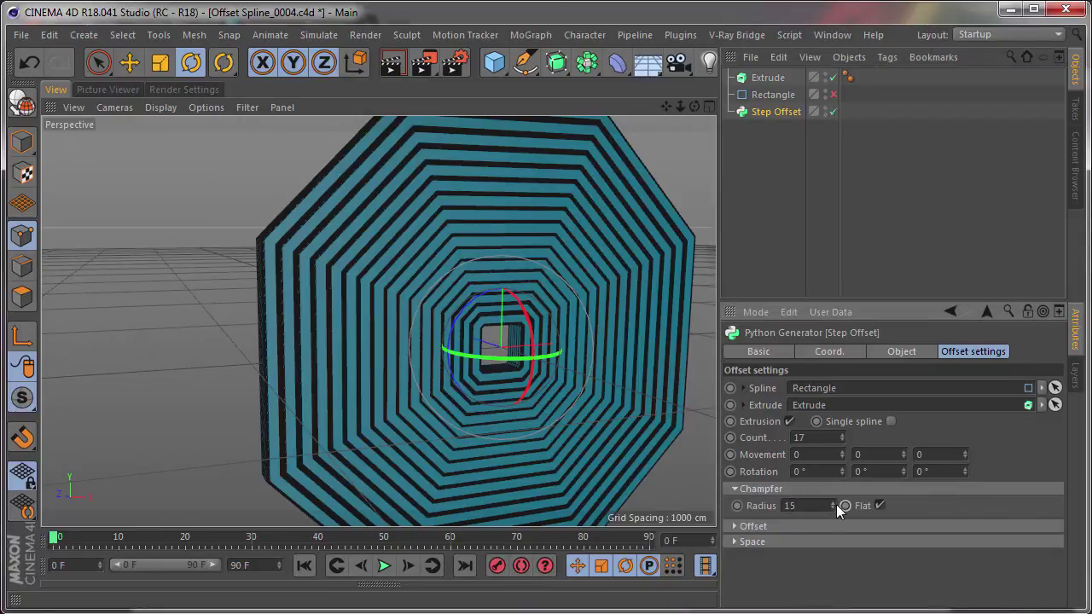
pyautogui.press('Return')
# Step: Orbit the view and rotate the square stepped wall object
pyautogui.keyDown('alt'); pyautogui.moveTo(566, 261); pyautogui.dragTo(760, 156); pyautogui.keyUp('alt')
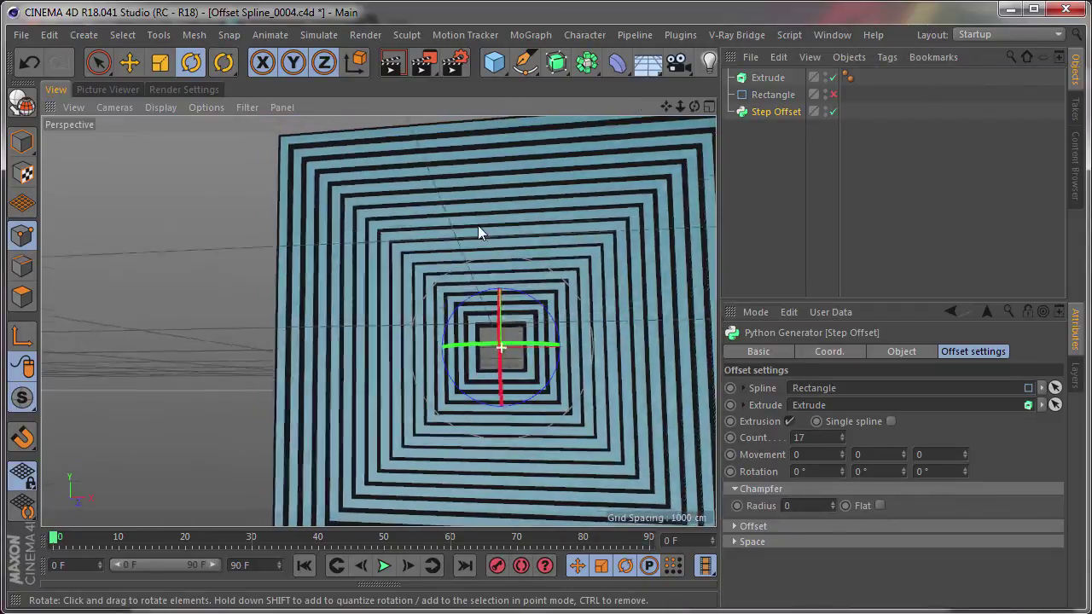
pyautogui.click(780, 118)
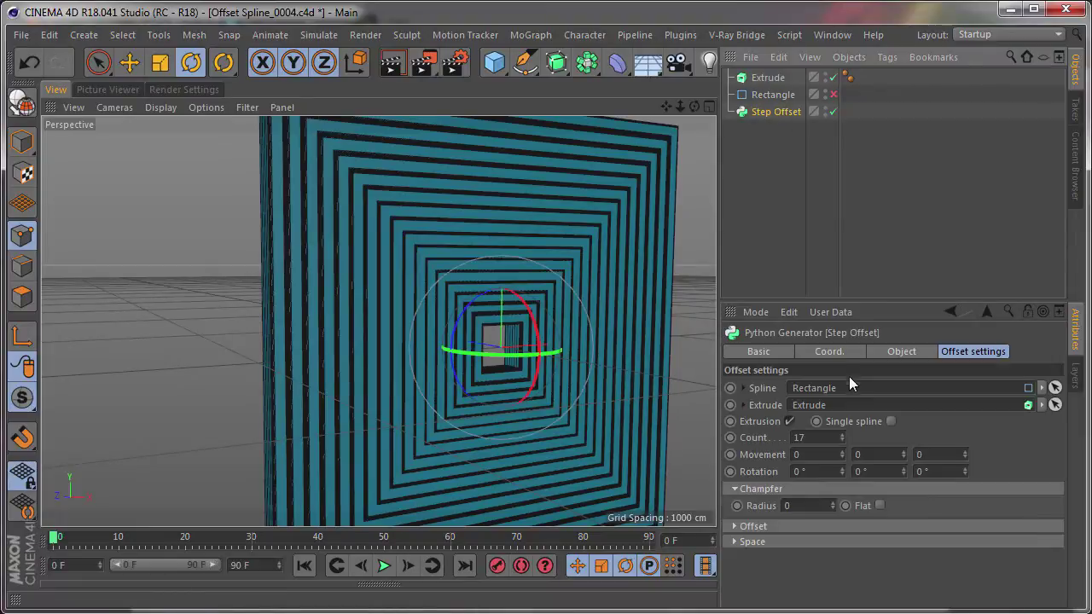
pyautogui.moveTo(561, 312)
pyautogui.mouseDown()
pyautogui.moveTo(495, 256)
pyautogui.moveTo(478, 264)
pyautogui.moveTo(551, 273)
pyautogui.moveTo(492, 216)
pyautogui.mouseUp()
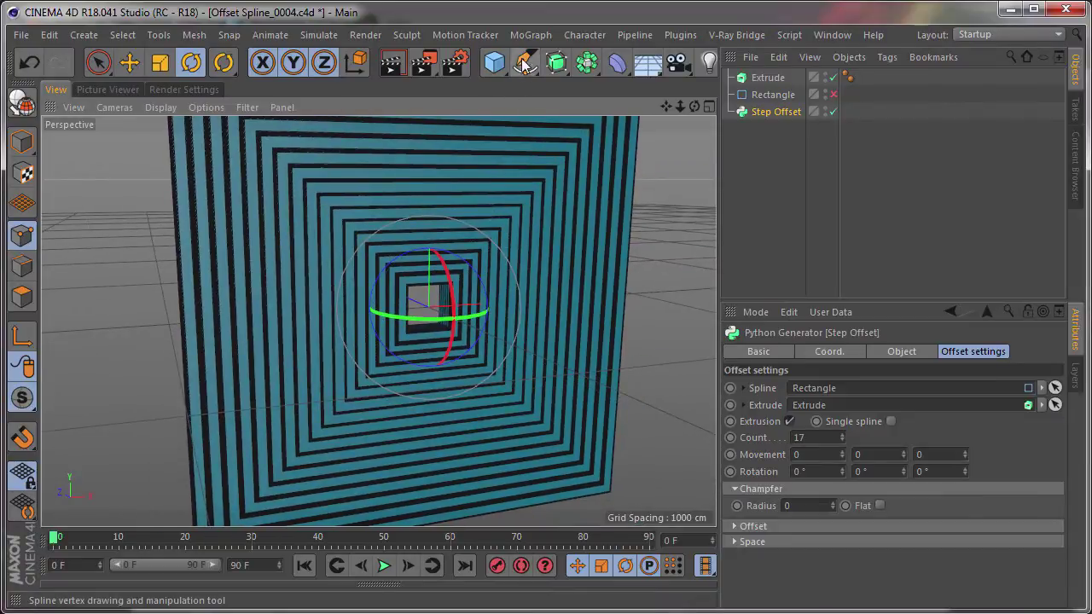
# Step: Create a Star spline and link it as Step Offset's source spline
pyautogui.click(525, 62)
pyautogui.click(806, 94)
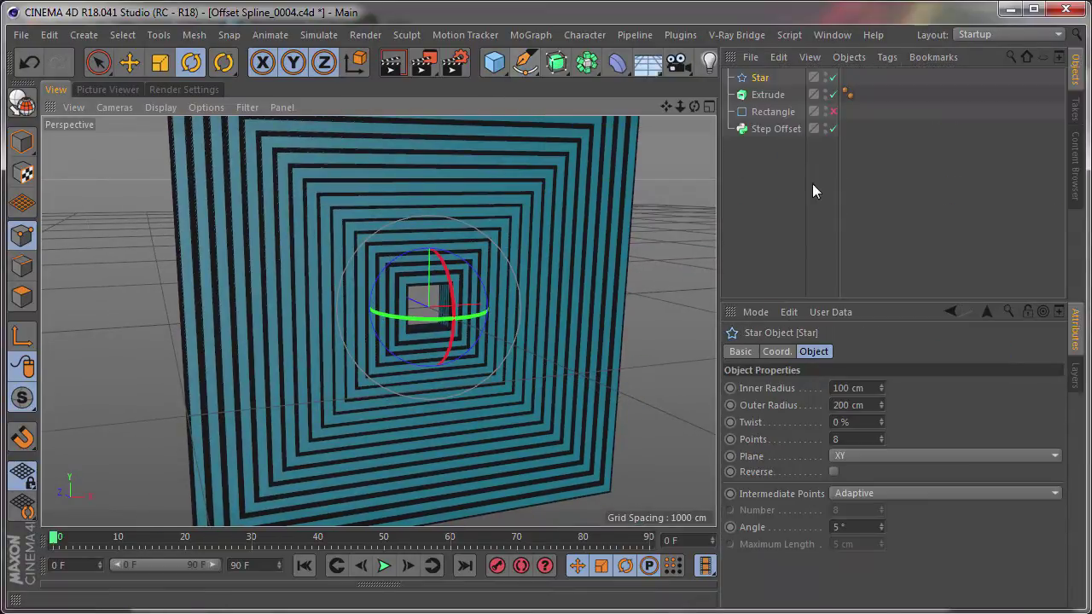
pyautogui.click(775, 128)
pyautogui.moveTo(759, 78); pyautogui.dragTo(819, 388)
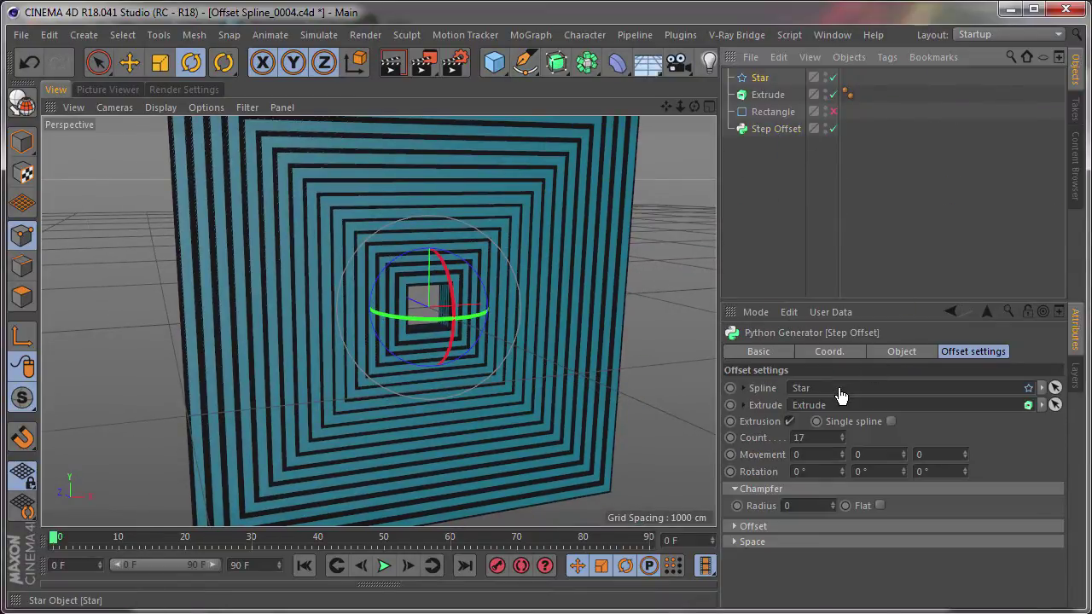
pyautogui.moveTo(517, 310)
pyautogui.keyDown('alt'); pyautogui.mouseDown()
pyautogui.moveTo(537, 252)
pyautogui.moveTo(464, 224)
pyautogui.moveTo(456, 275)
pyautogui.moveTo(499, 309)
pyautogui.moveTo(489, 225)
pyautogui.moveTo(380, 322)
pyautogui.moveTo(534, 253)
pyautogui.moveTo(527, 272)
pyautogui.moveTo(512, 259)
pyautogui.moveTo(487, 268)
pyautogui.moveTo(546, 248)
pyautogui.mouseUp(); pyautogui.keyUp('alt')
pyautogui.click(789, 233)
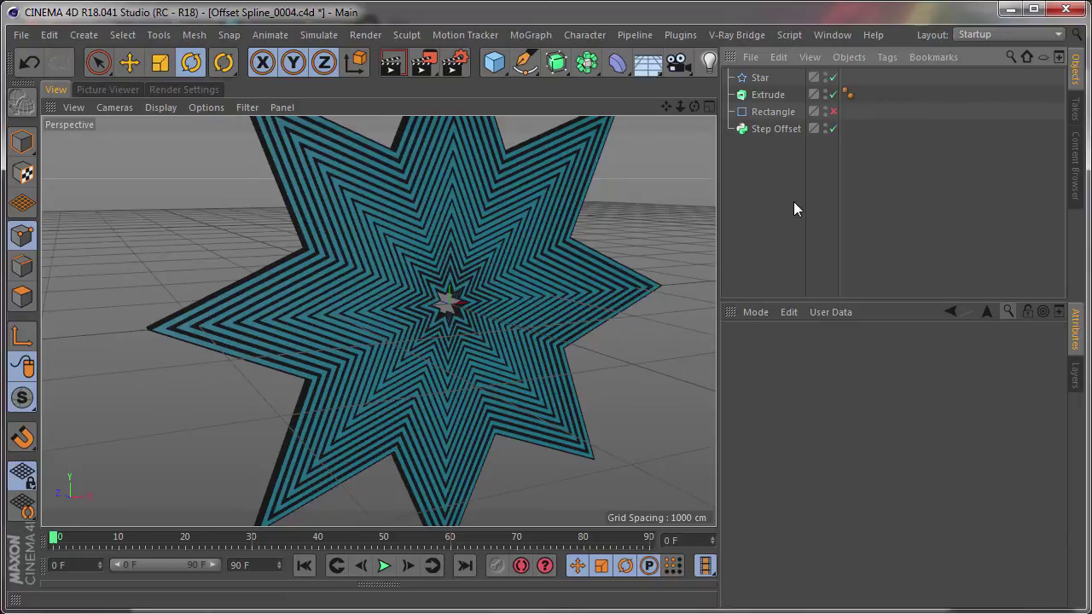
pyautogui.hotkey('alt', 'Tab')
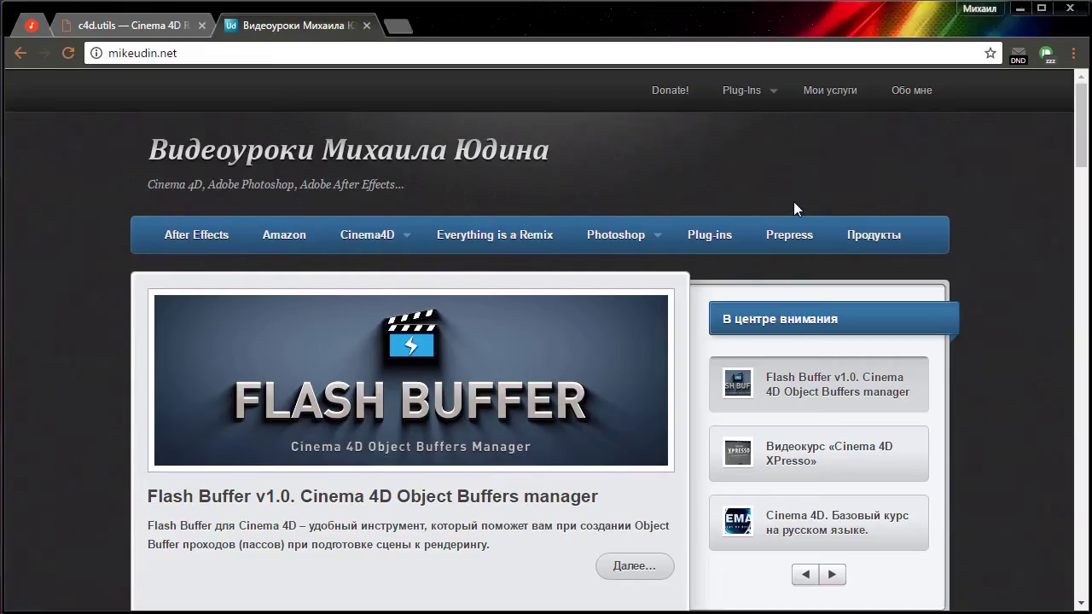